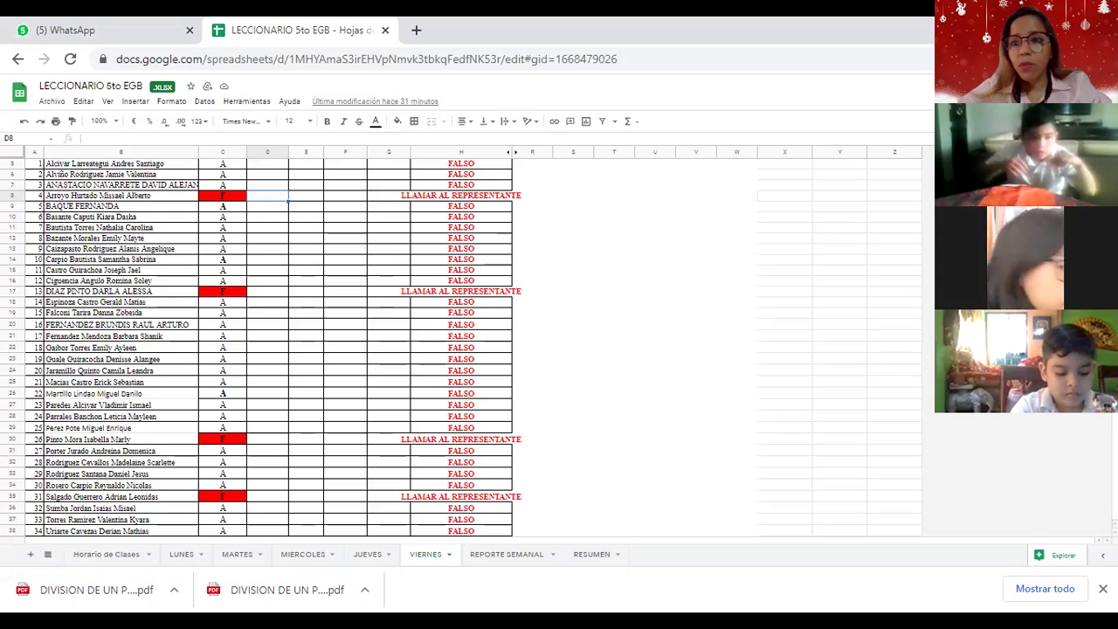
Enlarge the browser page zoom for the VIERNES attendance sheet
key(alt+f)
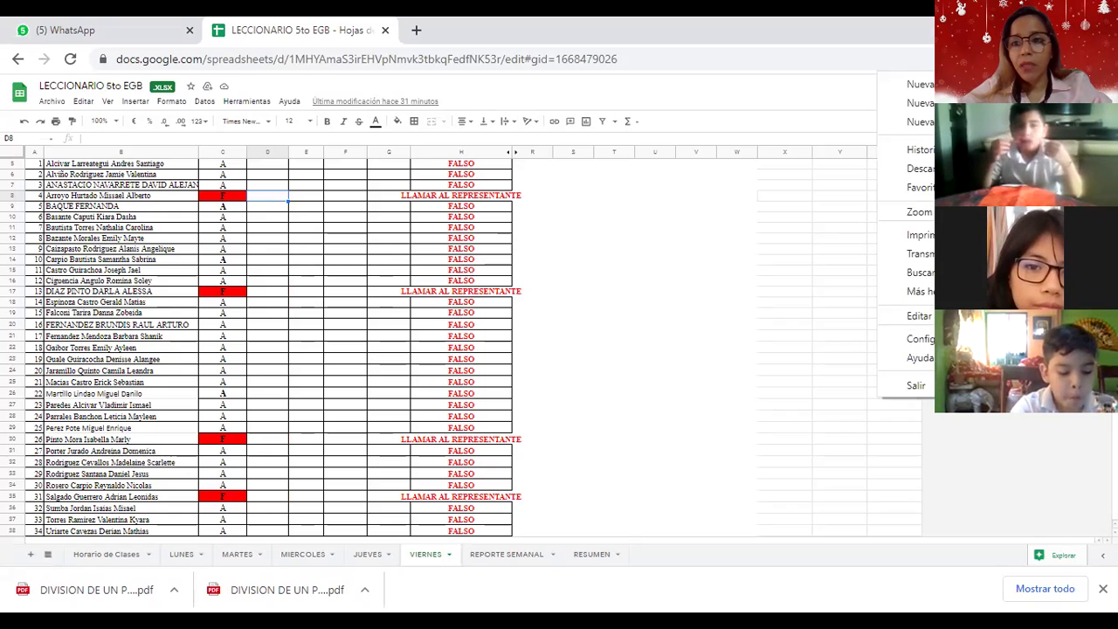
key(ctrl+plus)
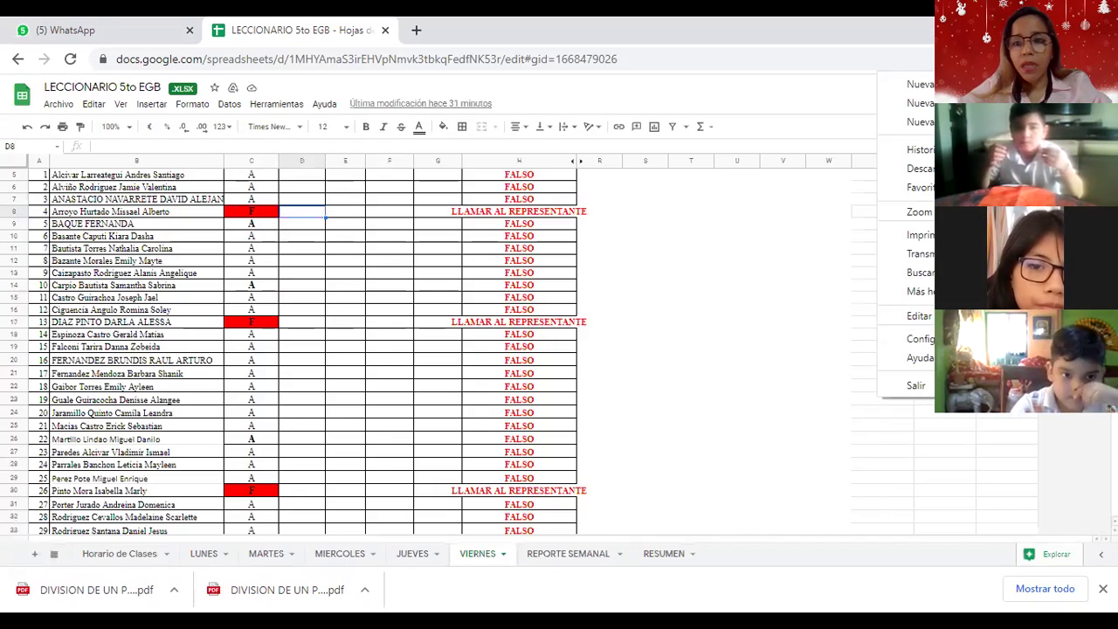
key(ctrl+plus)
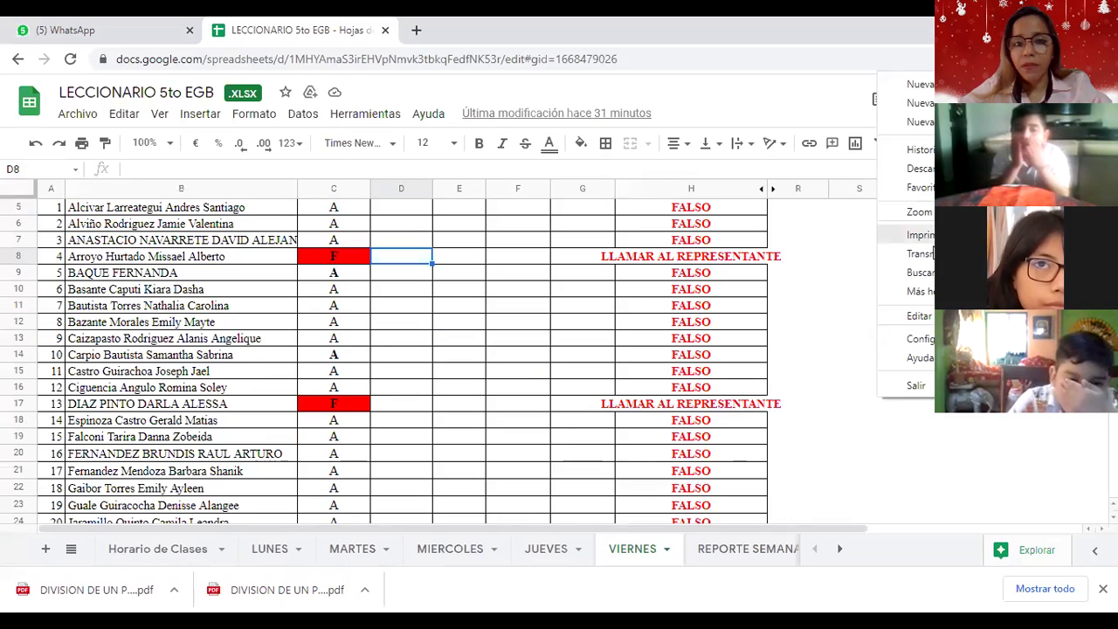
click(861, 276)
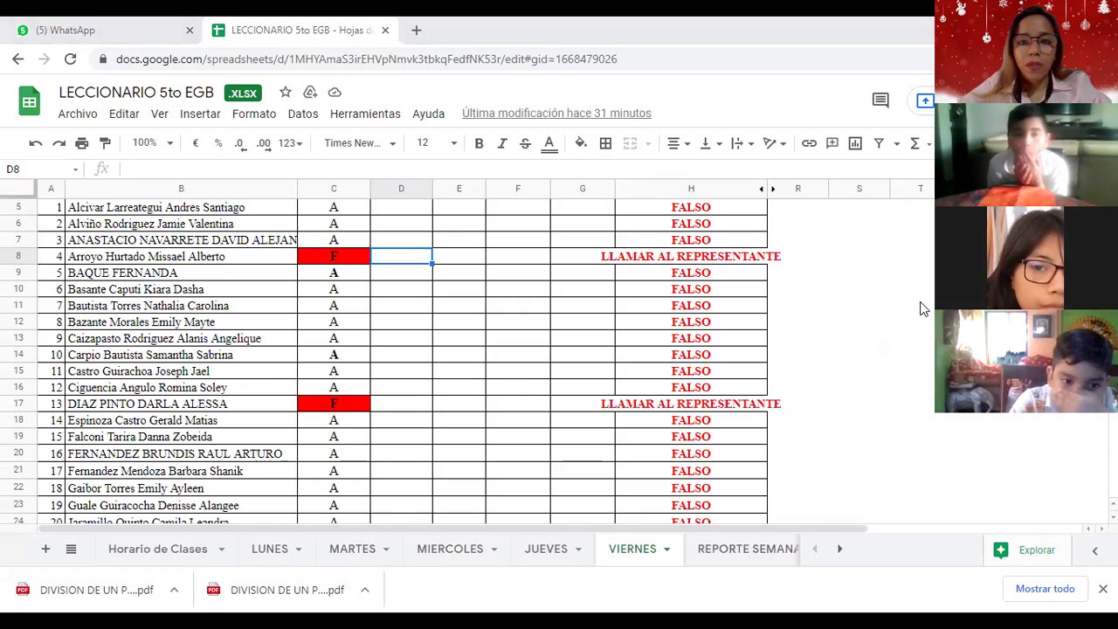
Enter A in the C.NATURALES column for students 1 to 3, cells D5 to D7
scroll(388, 357, up, 3)
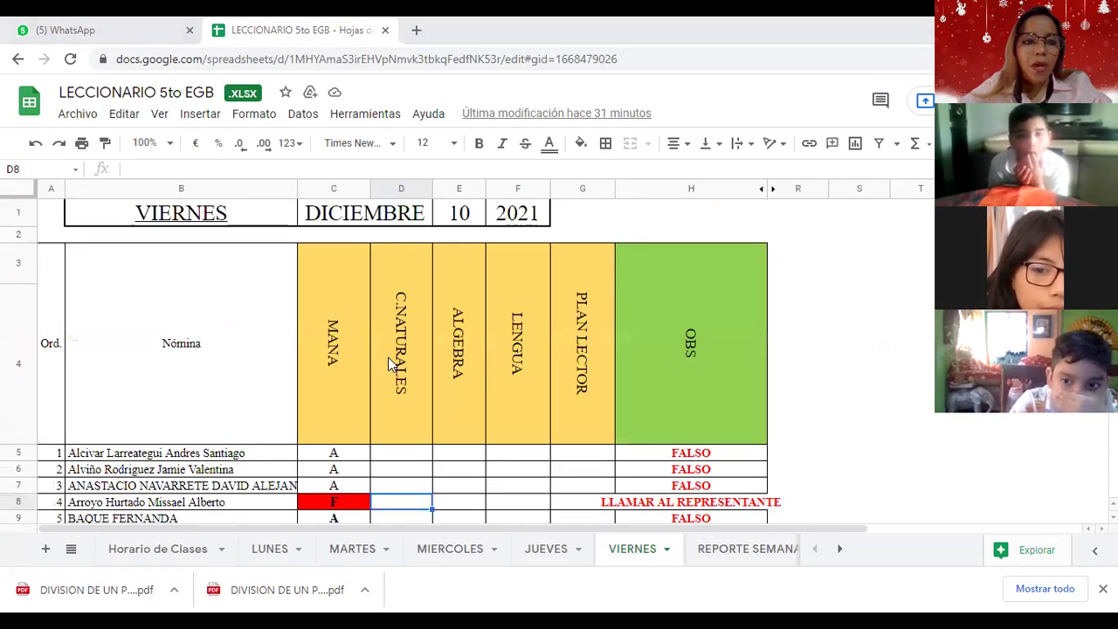
scroll(388, 357, down, 2)
scroll(391, 365, down, 2)
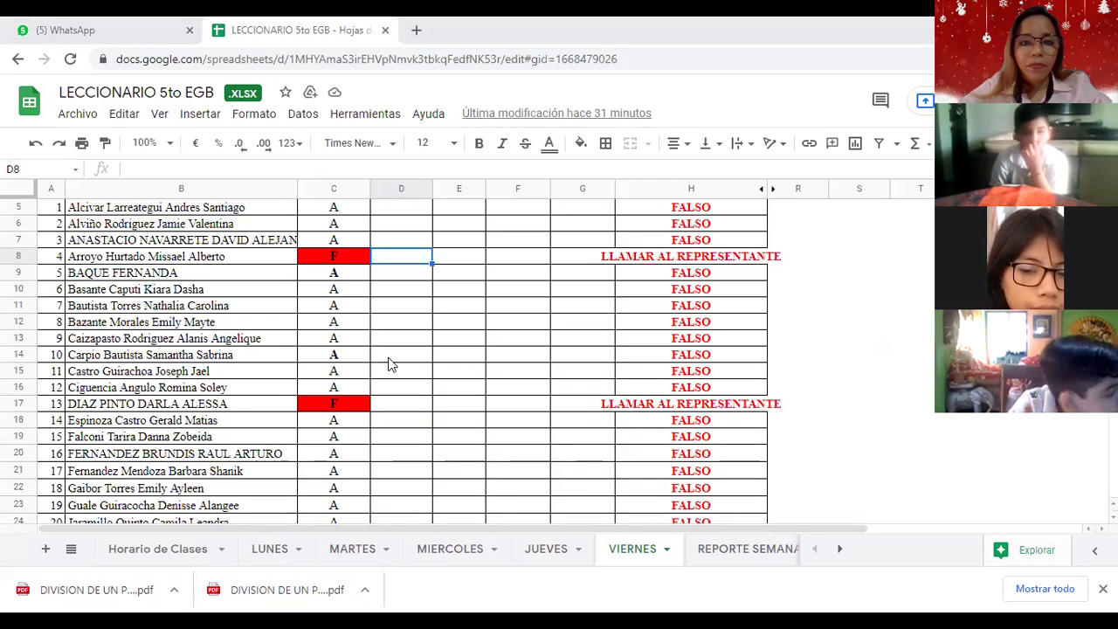
scroll(392, 365, up, 2)
click(400, 370)
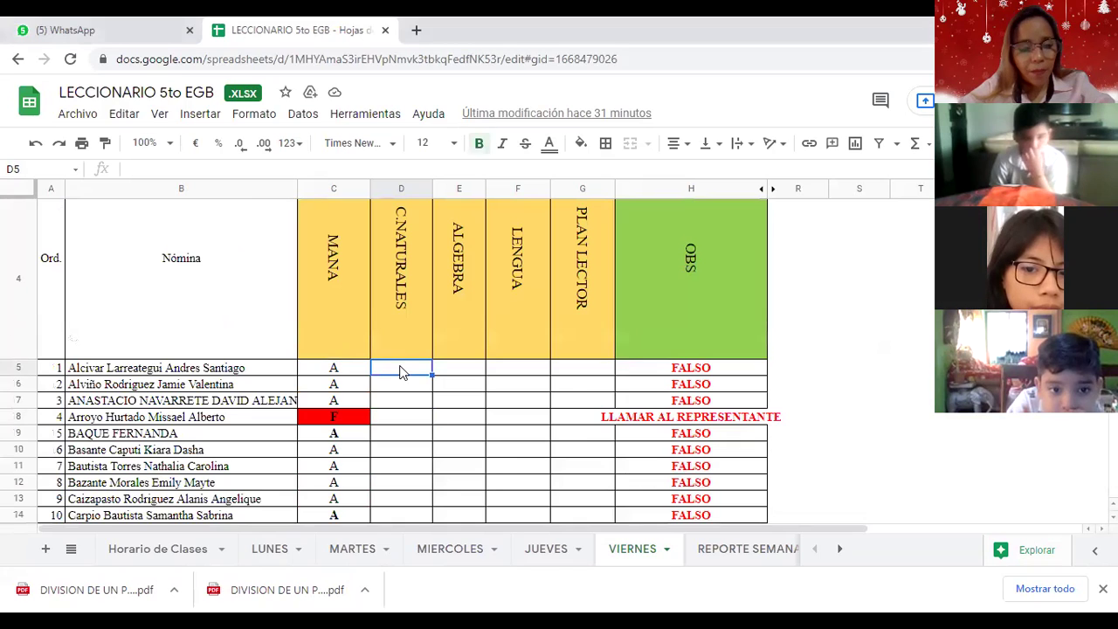
text(A)
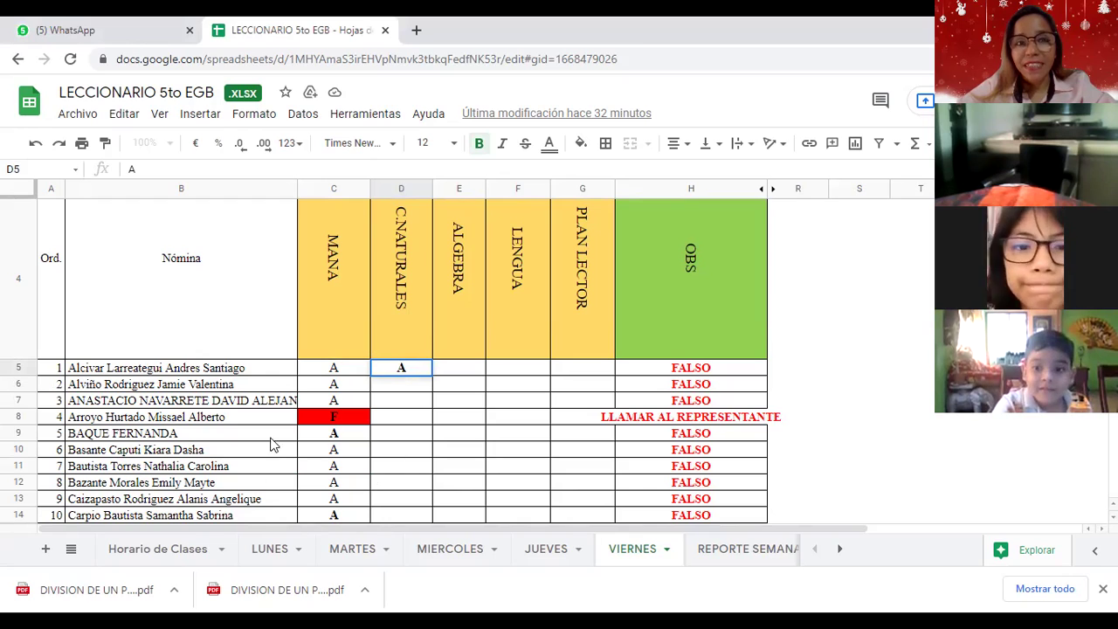
click(404, 389)
text(A)
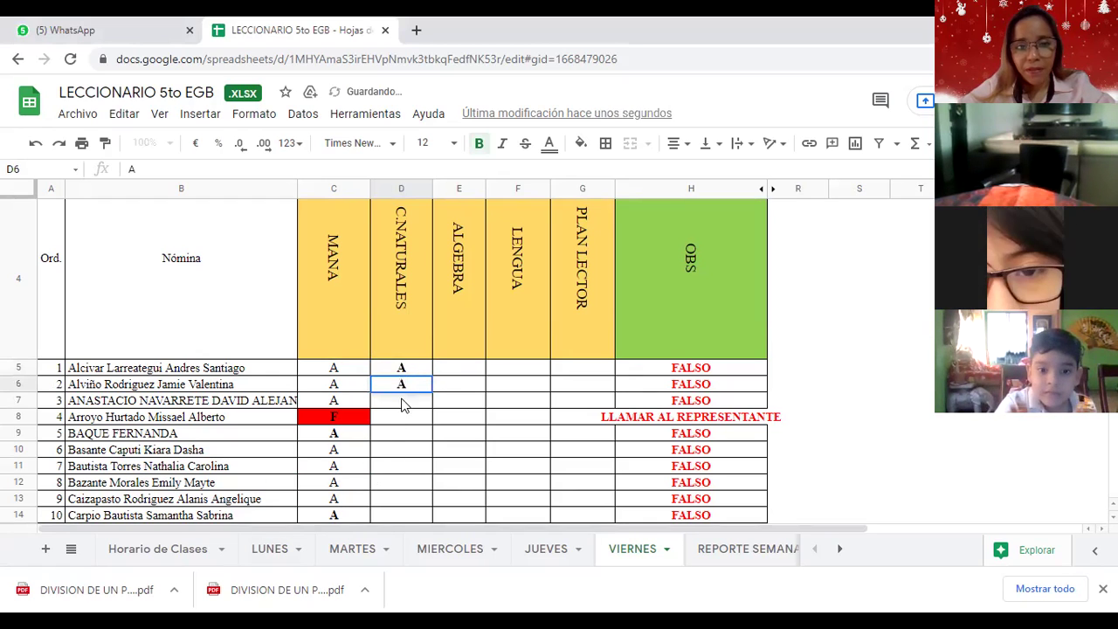
click(403, 402)
text(A)
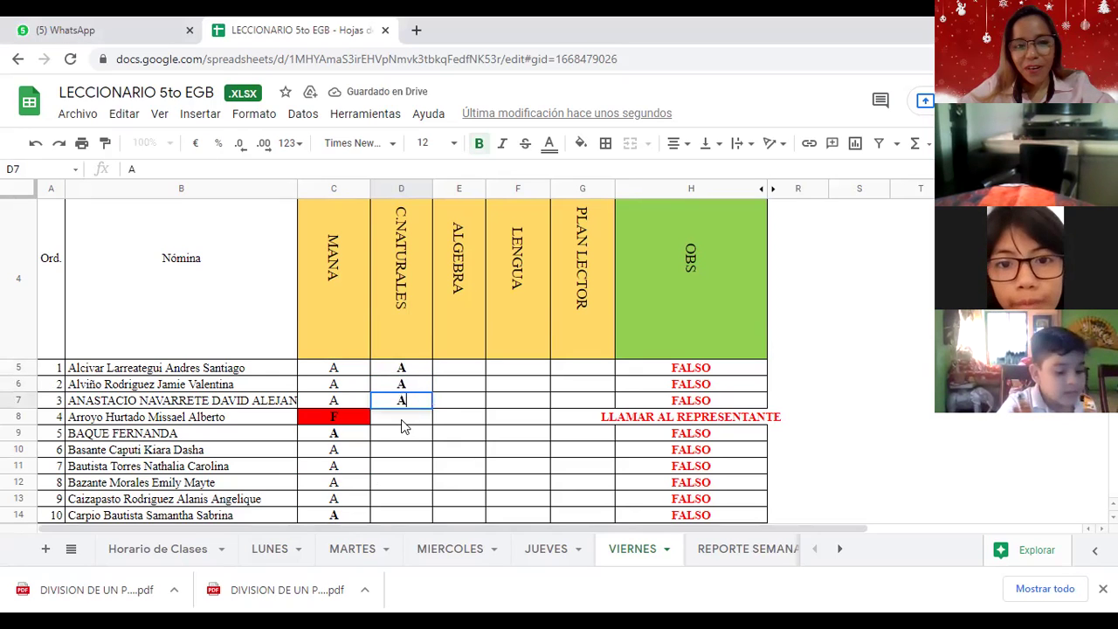
click(404, 426)
click(417, 406)
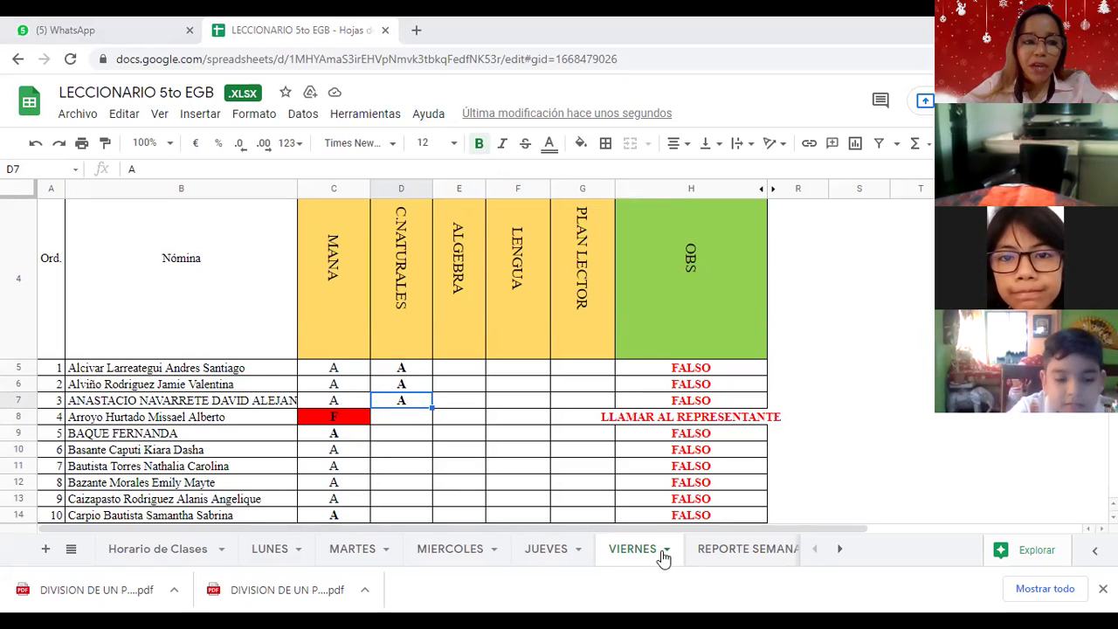
Change student 4's MANA mark in C8 to A and enter A for C.NATURALES in D8
click(340, 420)
text(A)
key(Return)
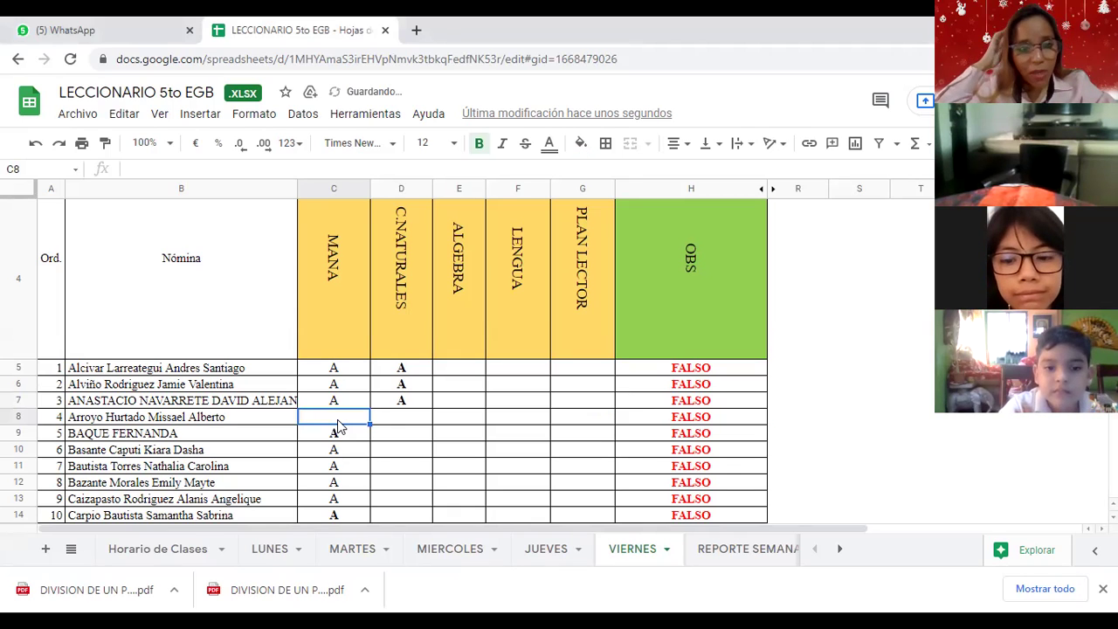
click(337, 418)
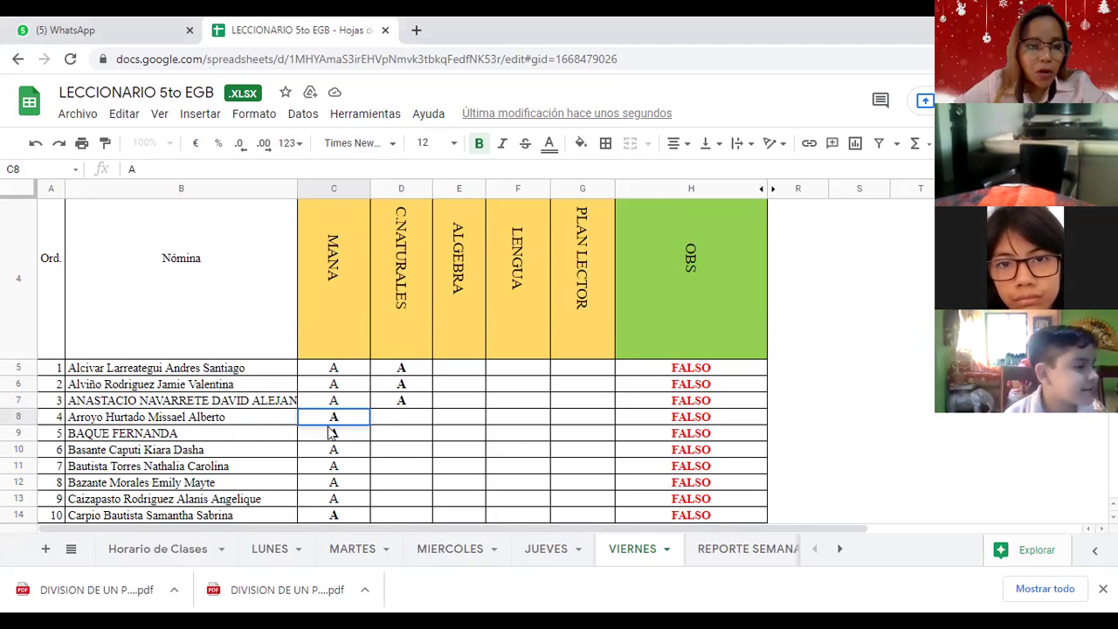
click(395, 417)
text(A)
key(Return)
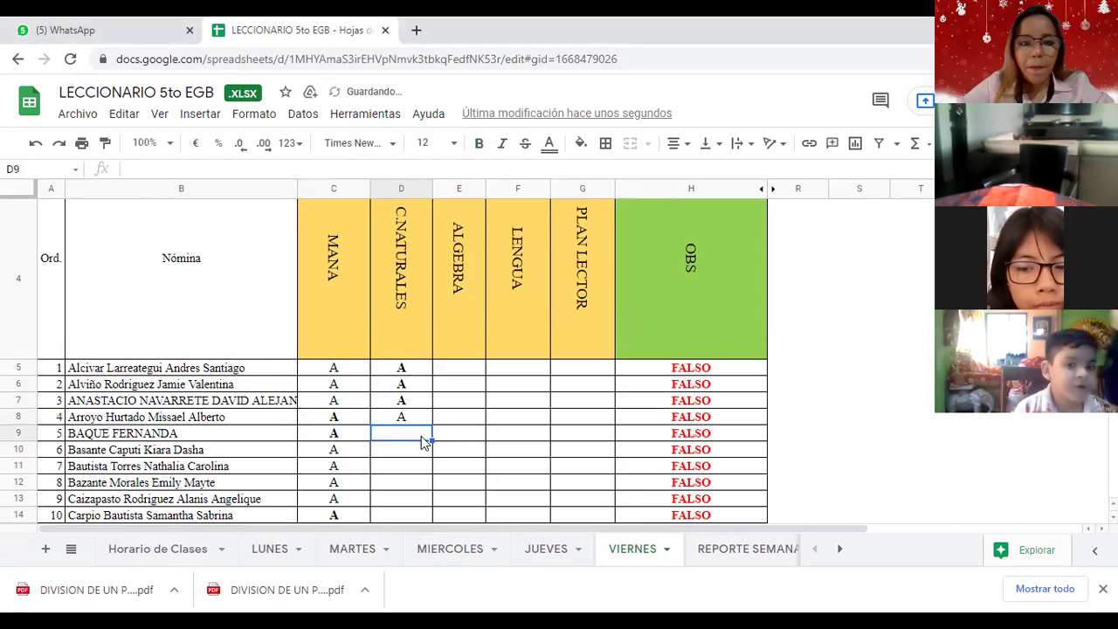
Enter A in the C.NATURALES column for students 5 to 8, cells D9 to D12
scroll(421, 436, down, 3)
text(A)
click(402, 249)
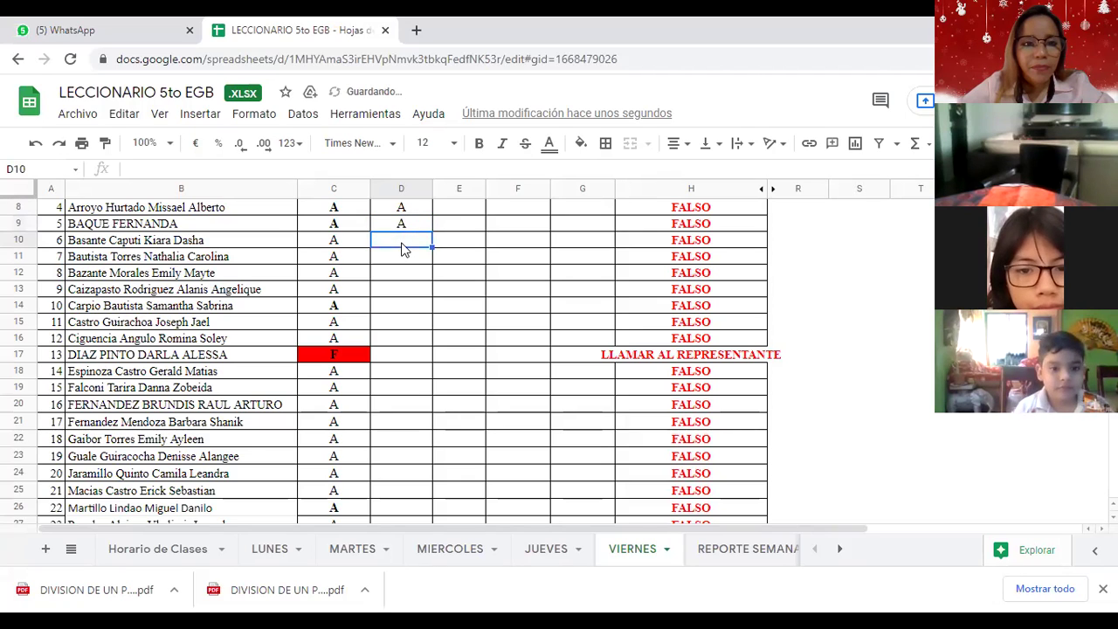
text(A)
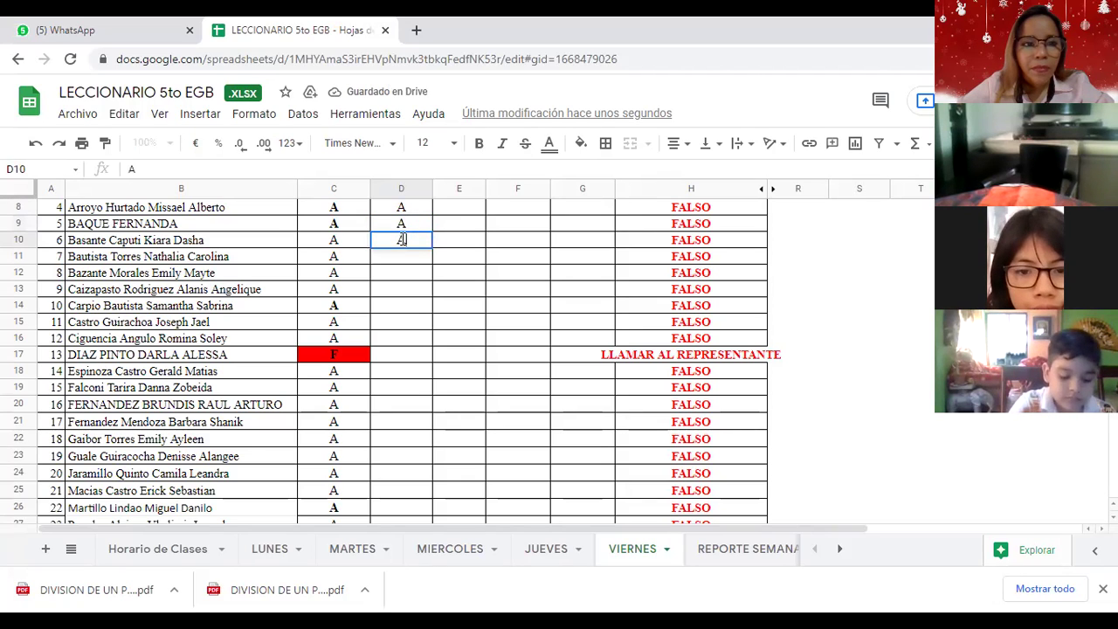
click(402, 264)
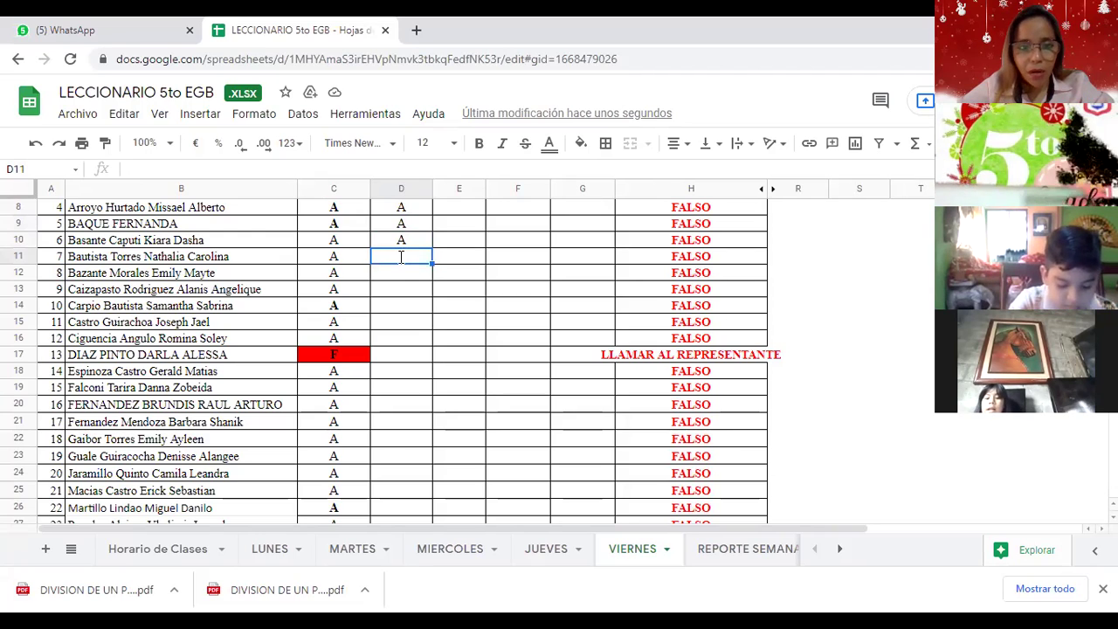
text(A)
key(Return)
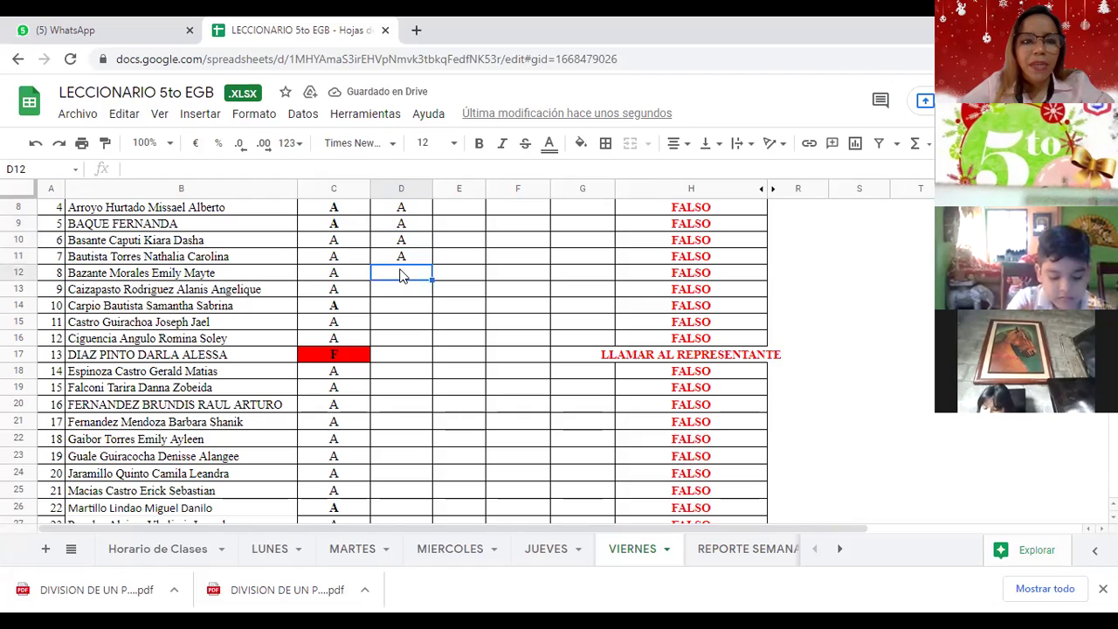
text(A)
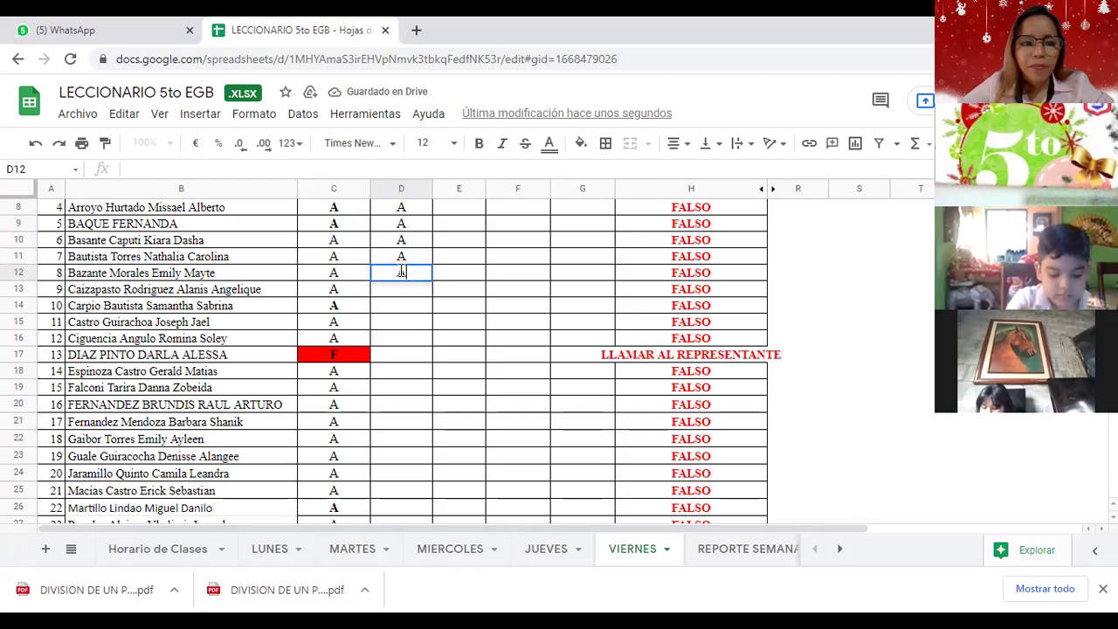
key(Return)
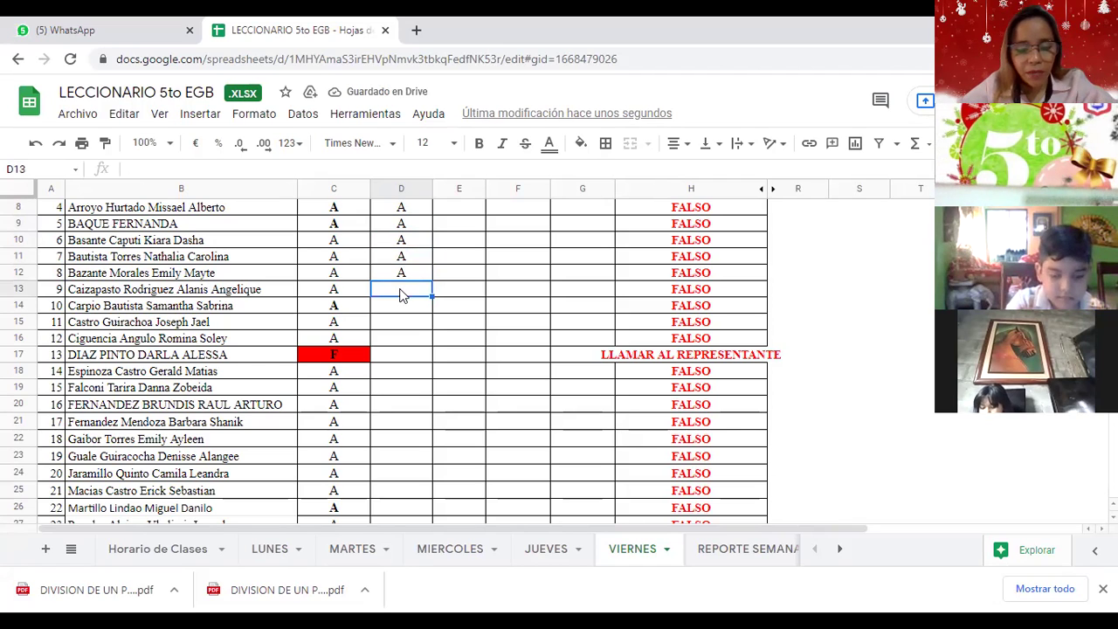
Mark students 9 and 10 with A for C.NATURALES in cells D13 and D14
text(F)
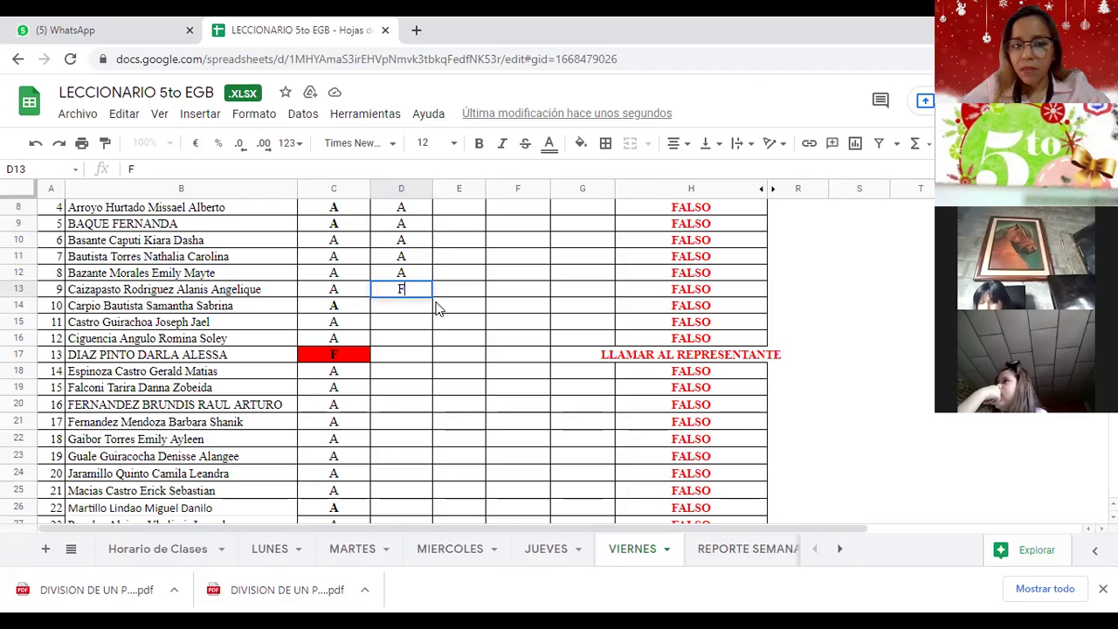
key(BackSpace)
text(A)
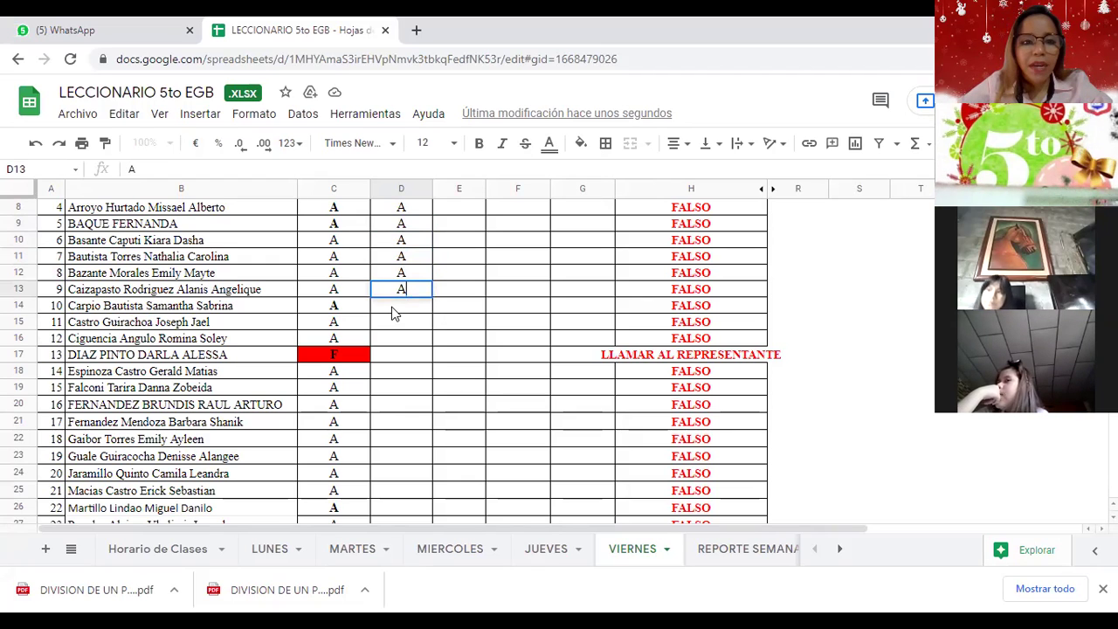
key(Return)
text(A)
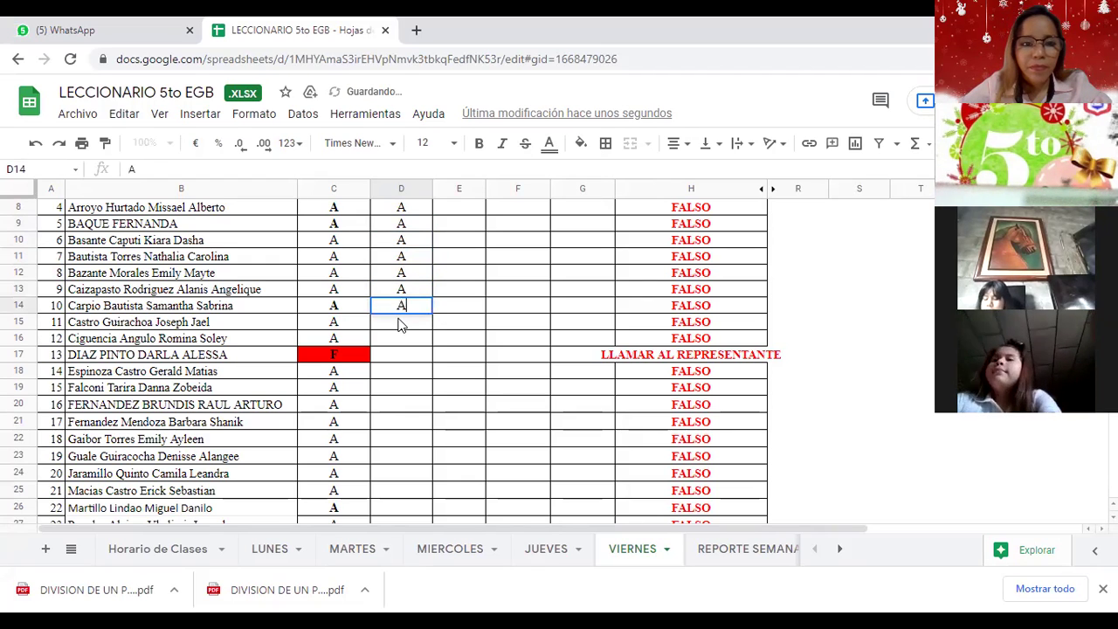
key(Return)
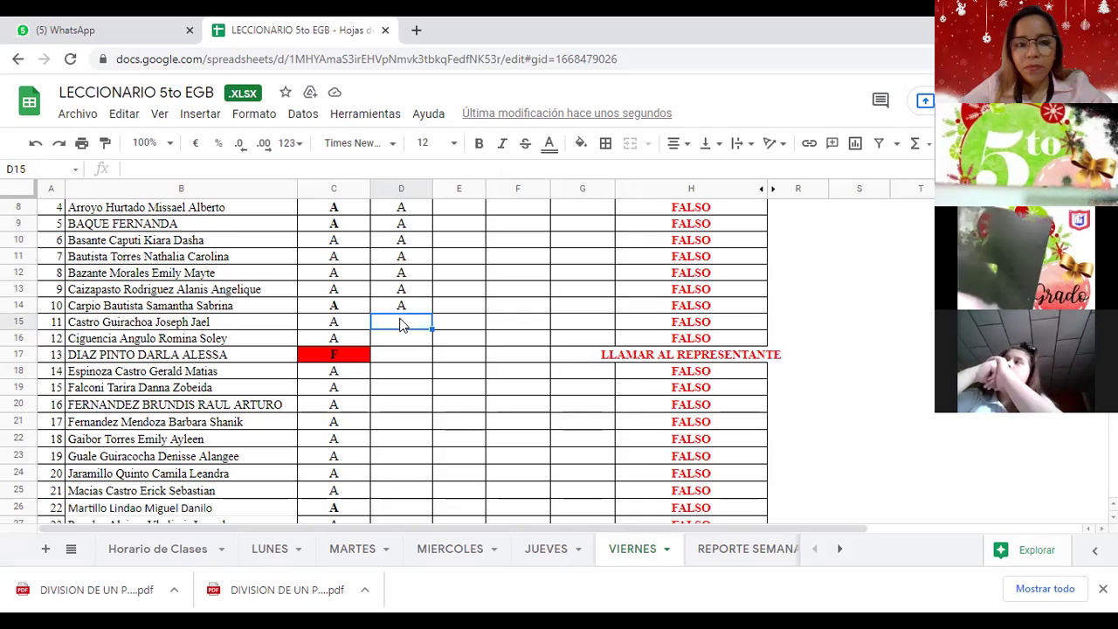
Record C.NATURALES attendance for students 11 to 13: F in D15, A in D16 and F in D17
text(F)
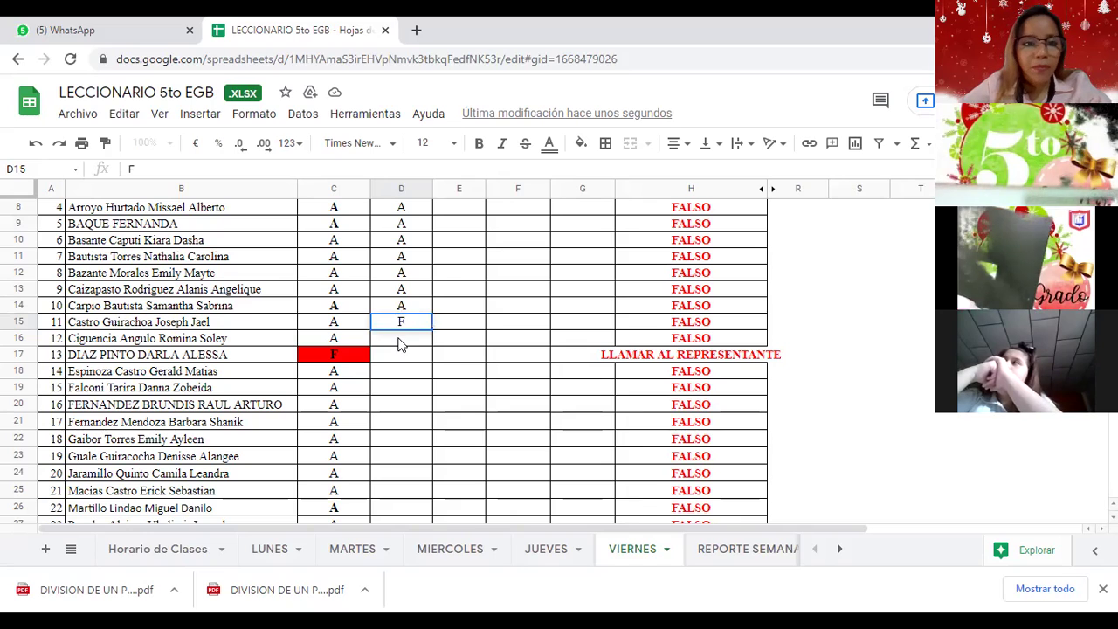
key(Return)
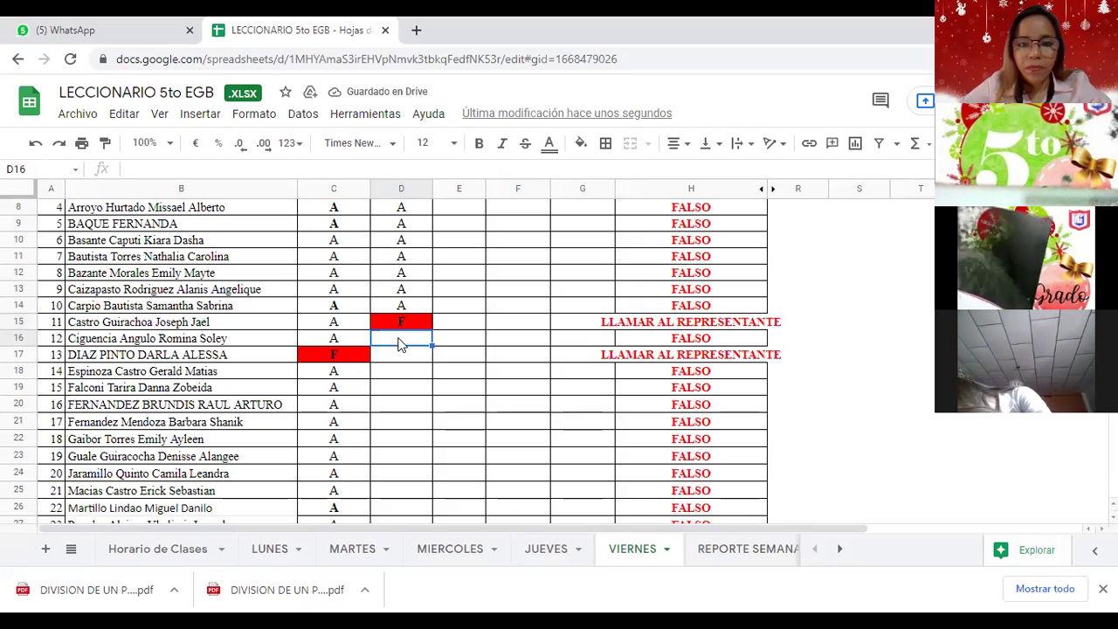
text(A)
key(Return)
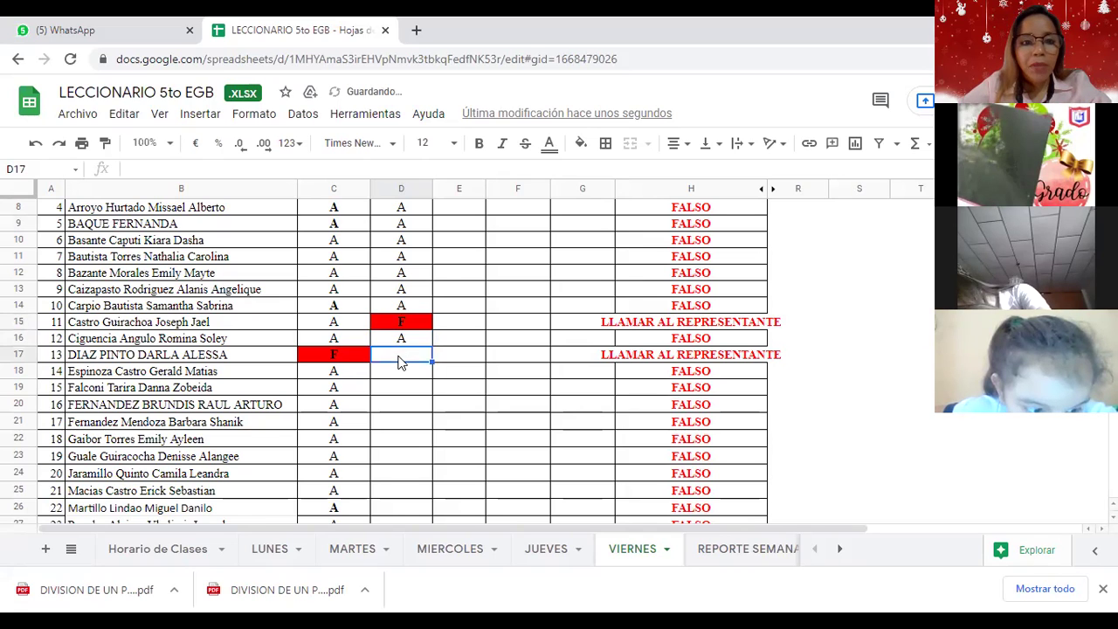
scroll(401, 370, down, 3)
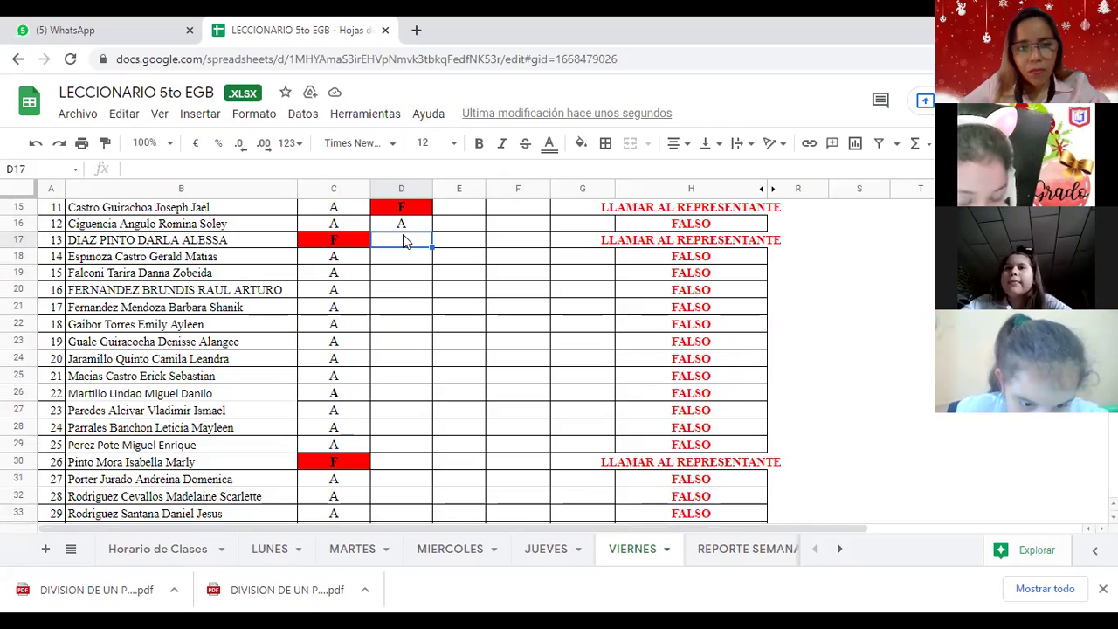
text(F)
key(Return)
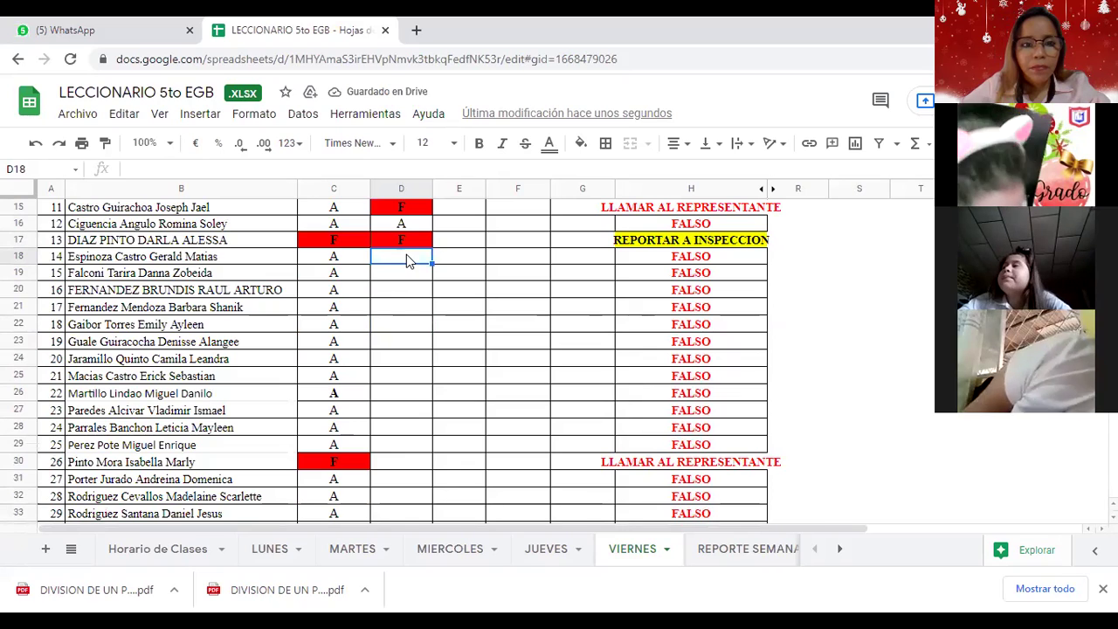
Enter A in the C.NATURALES column for students 14 to 16, cells D18 to D20
text(F)
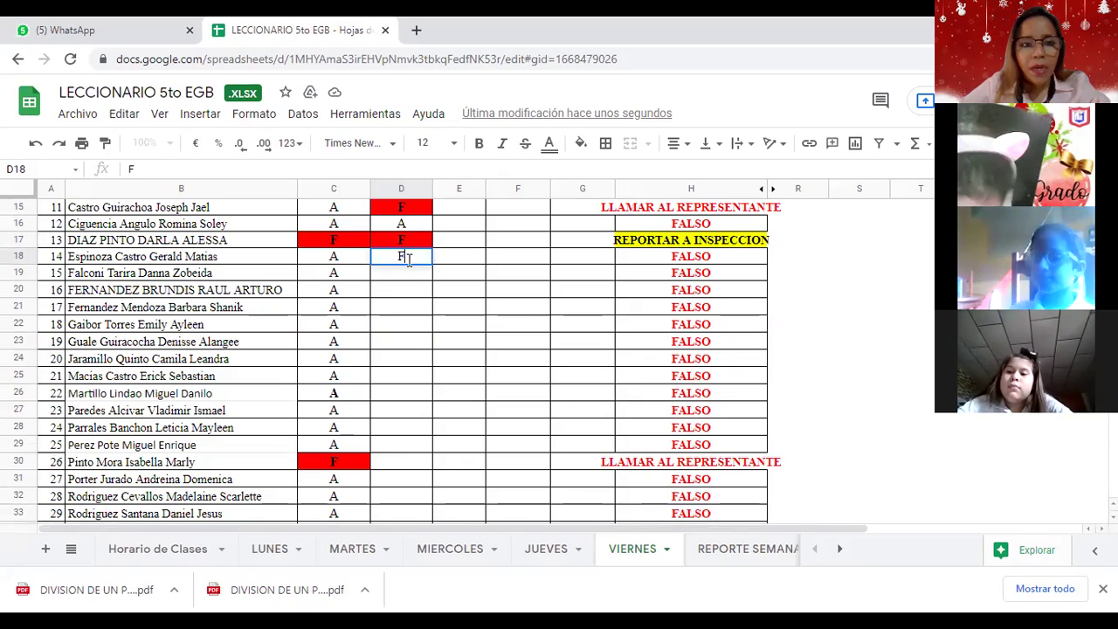
key(BackSpace)
text(A)
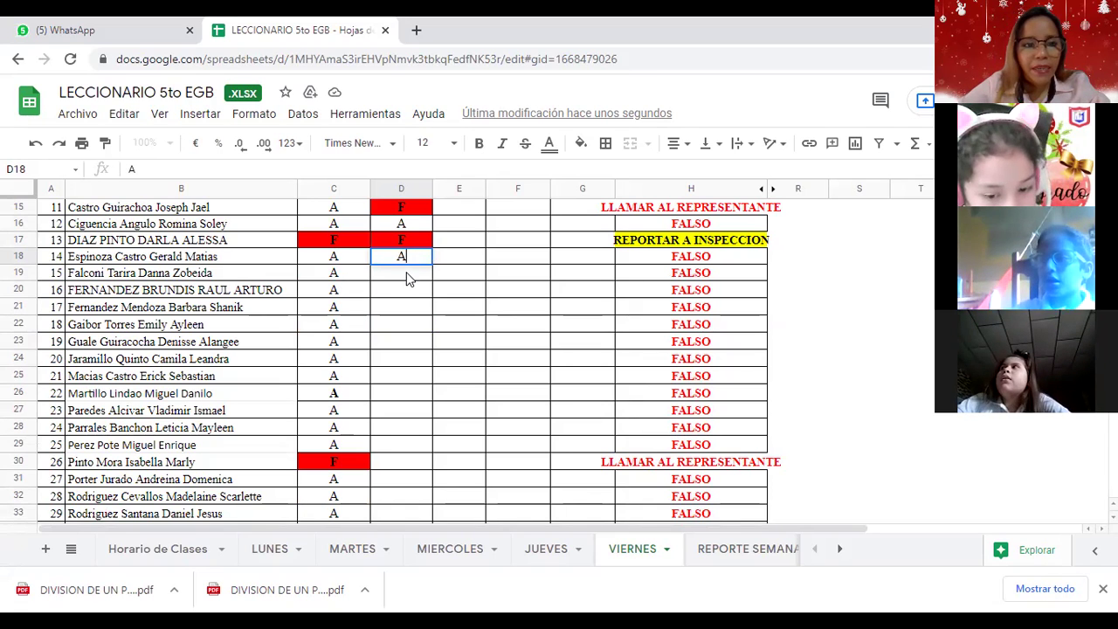
click(408, 278)
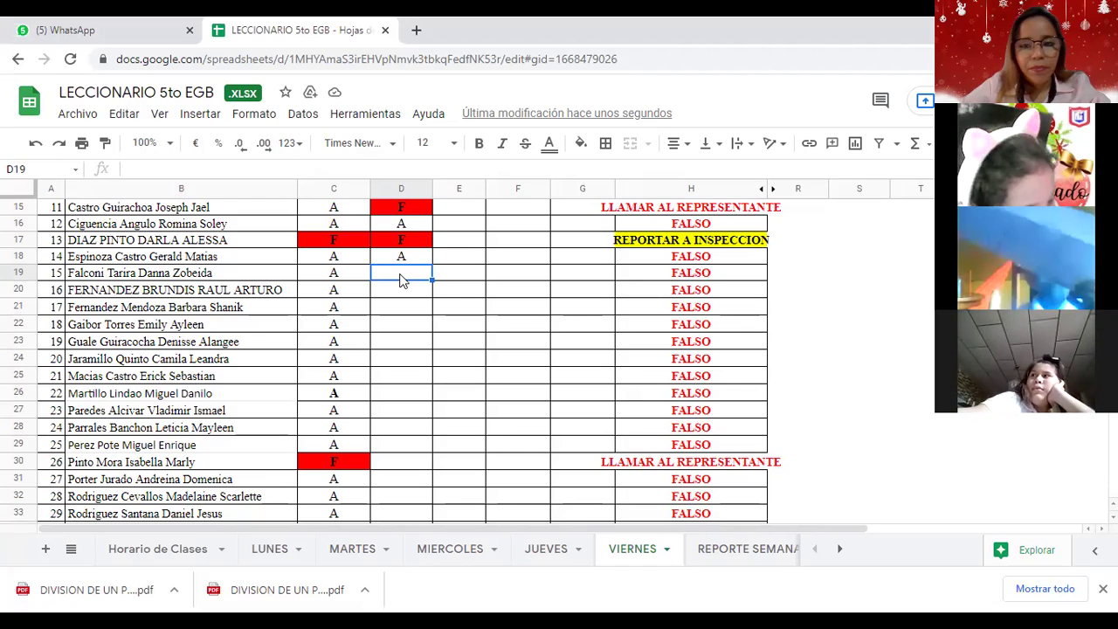
text(A)
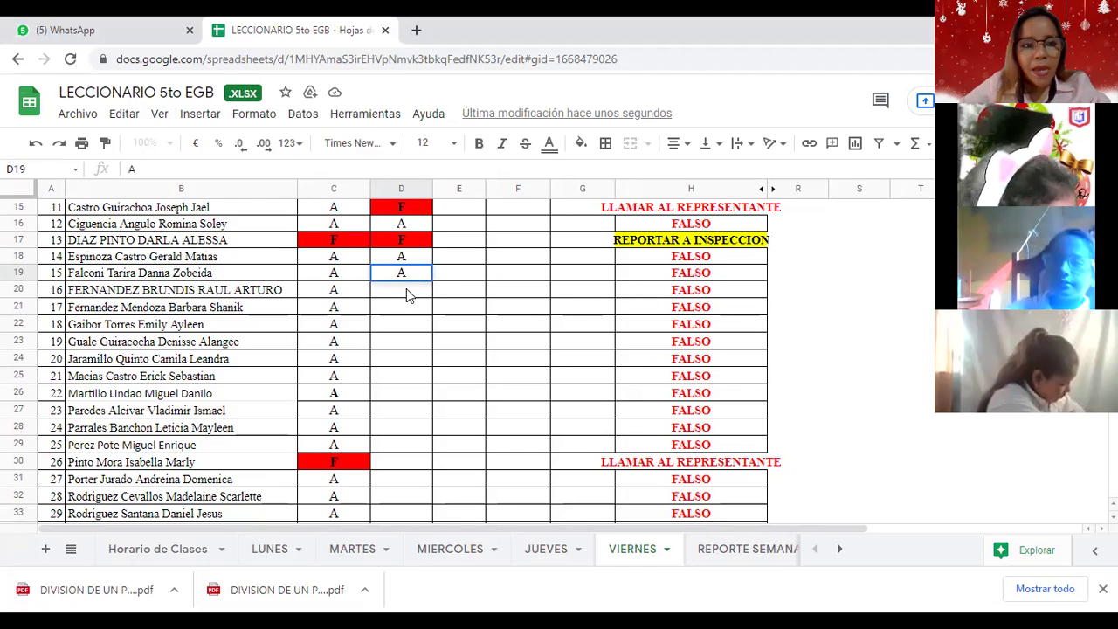
key(Return)
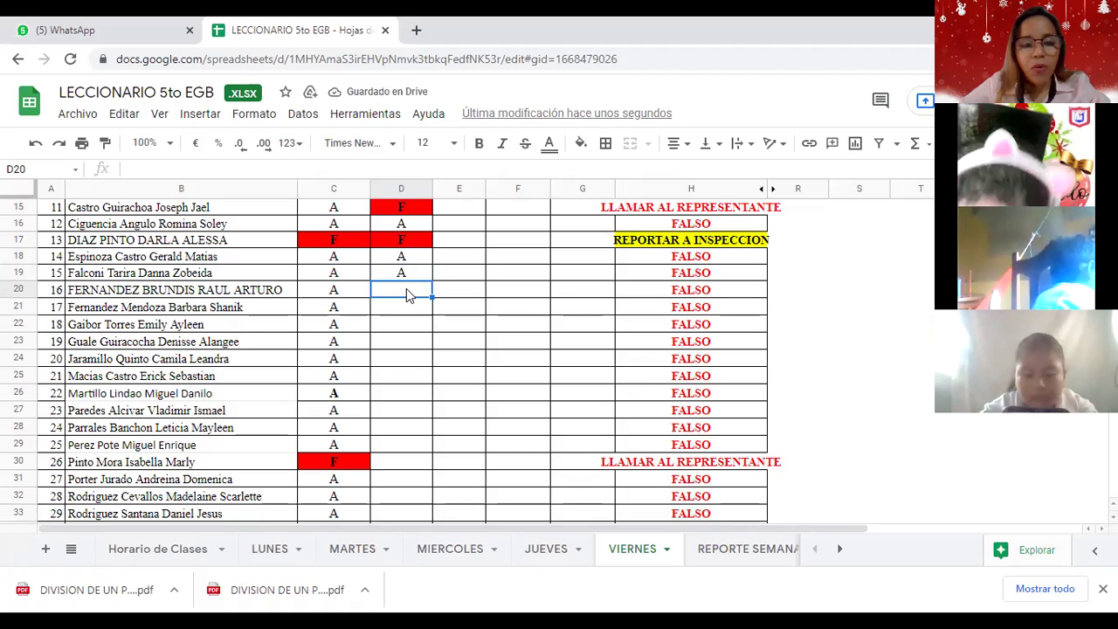
text(A)
click(406, 308)
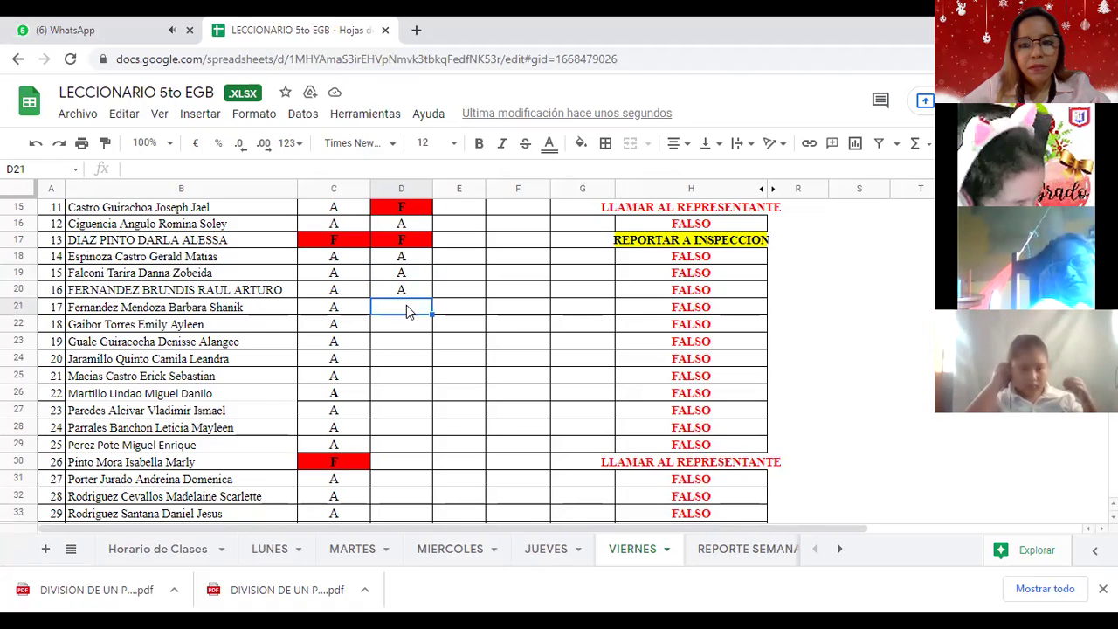
Enter A in the C.NATURALES column for students 17 to 19, cells D21 to D23
text(A)
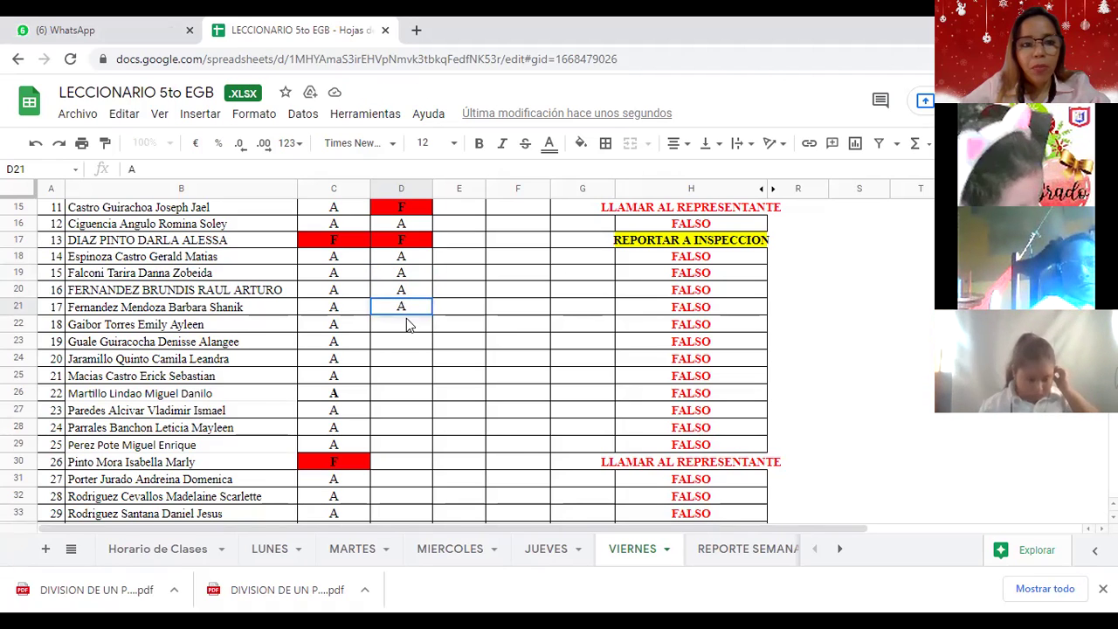
key(Return)
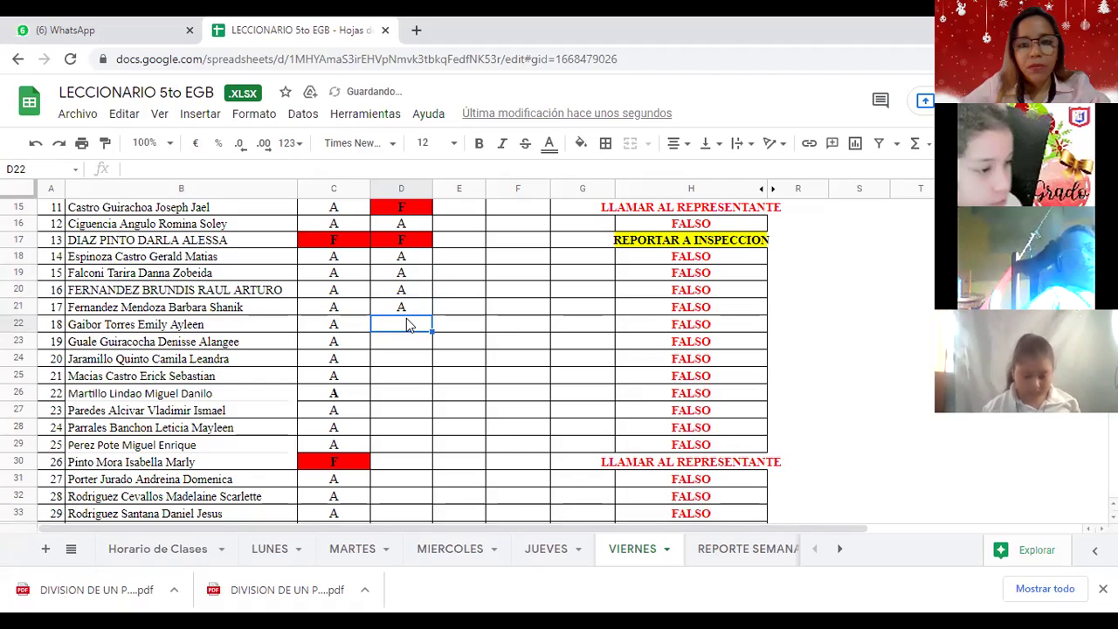
text(A)
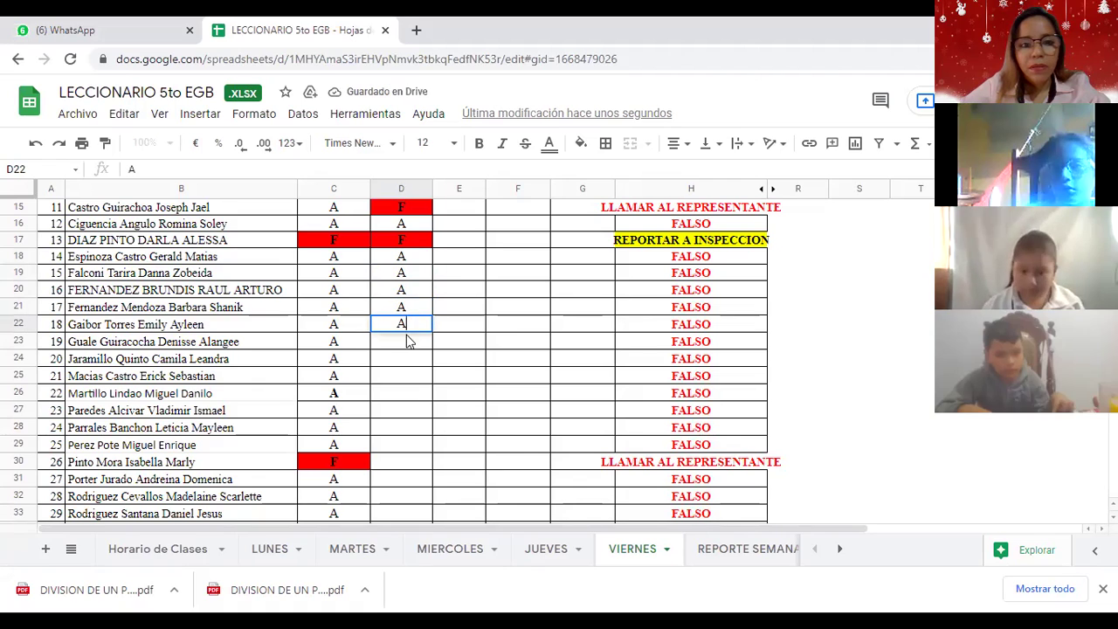
key(Return)
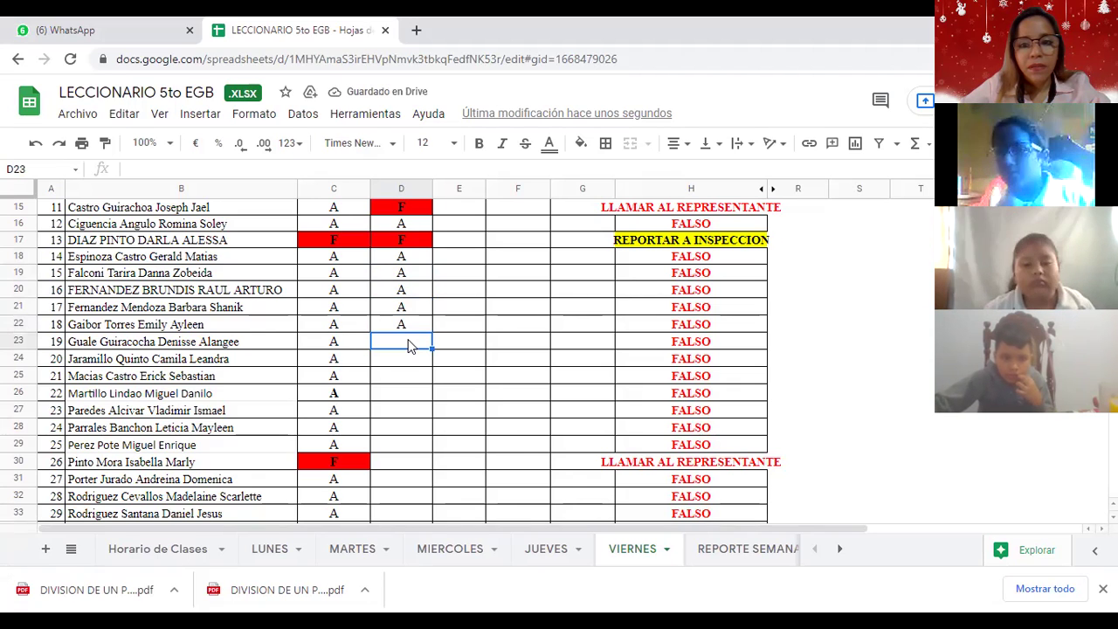
text(A)
key(Return)
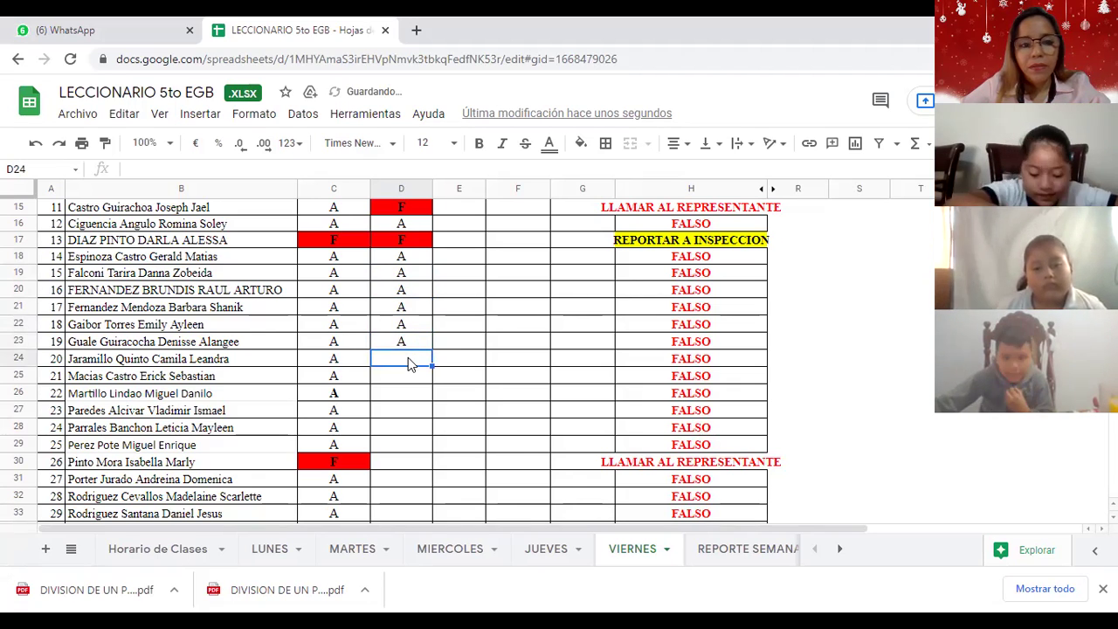
Mark students 20 to 22 with A for C.NATURALES in cells D24 to D26
text(A)
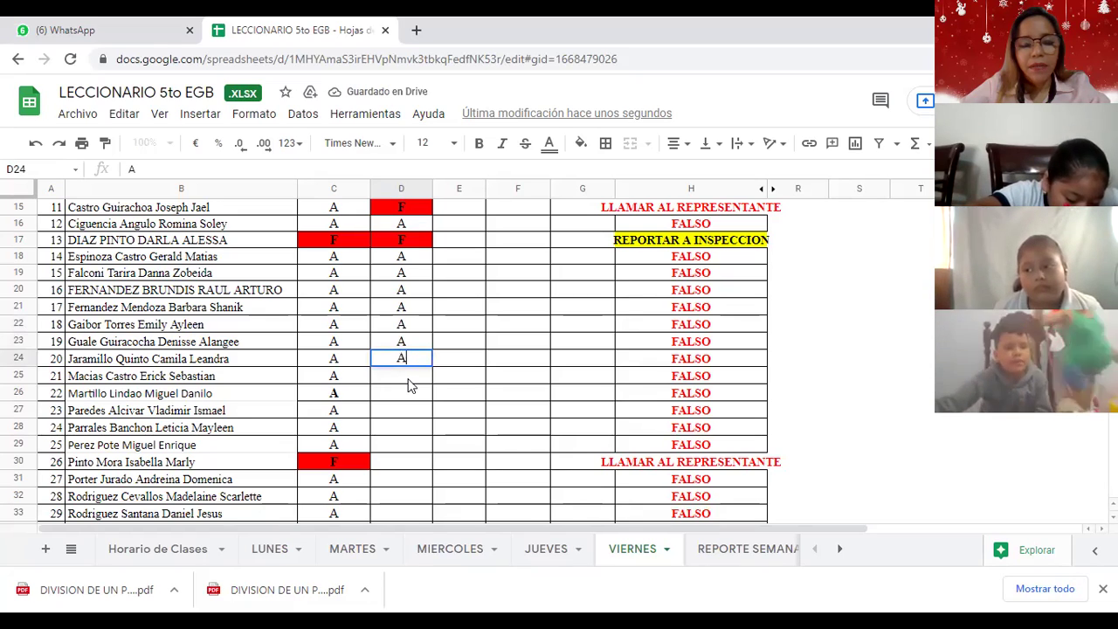
key(Return)
text(A)
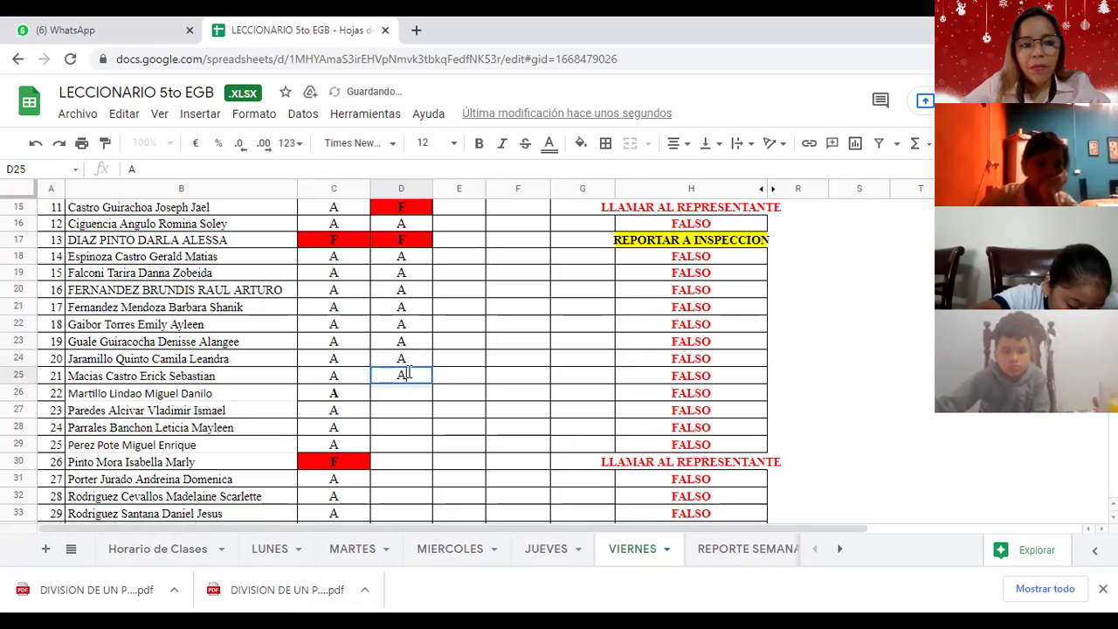
key(Return)
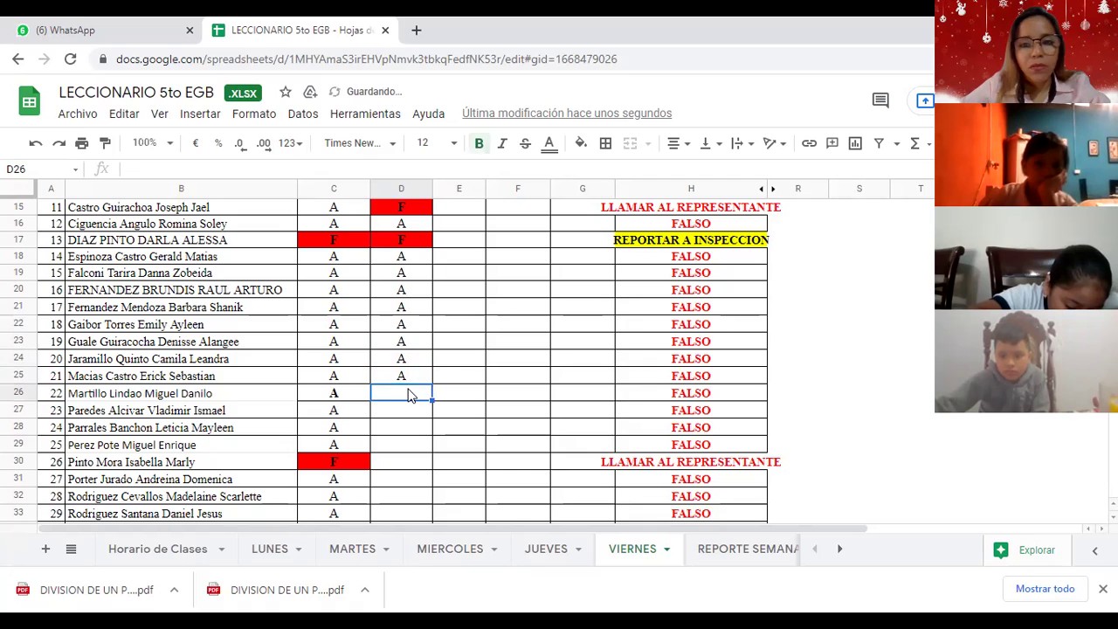
text(A)
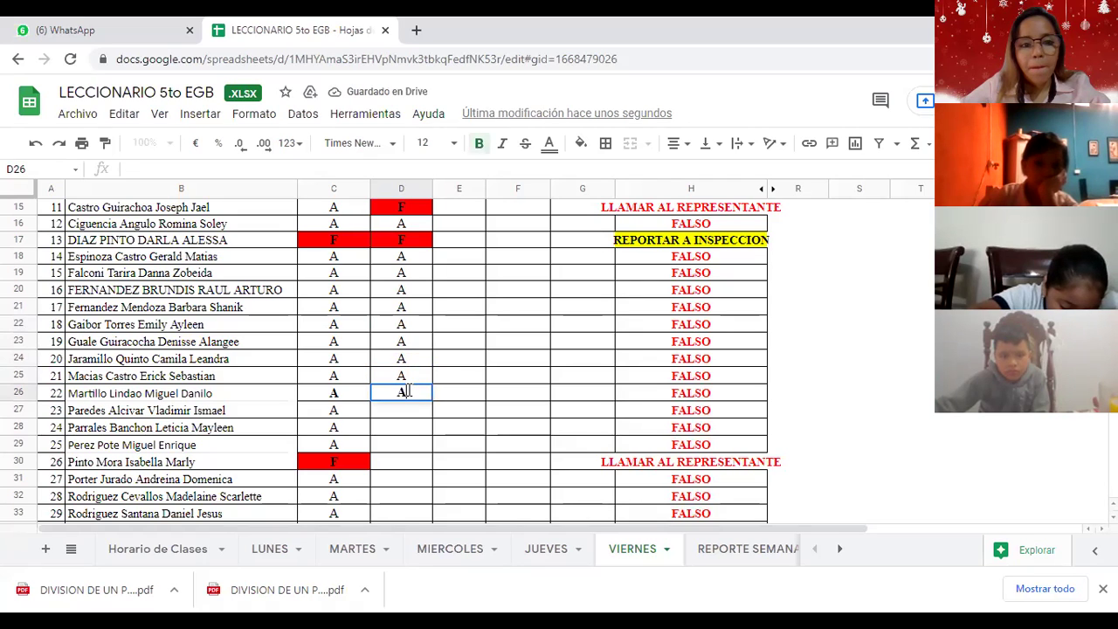
key(Return)
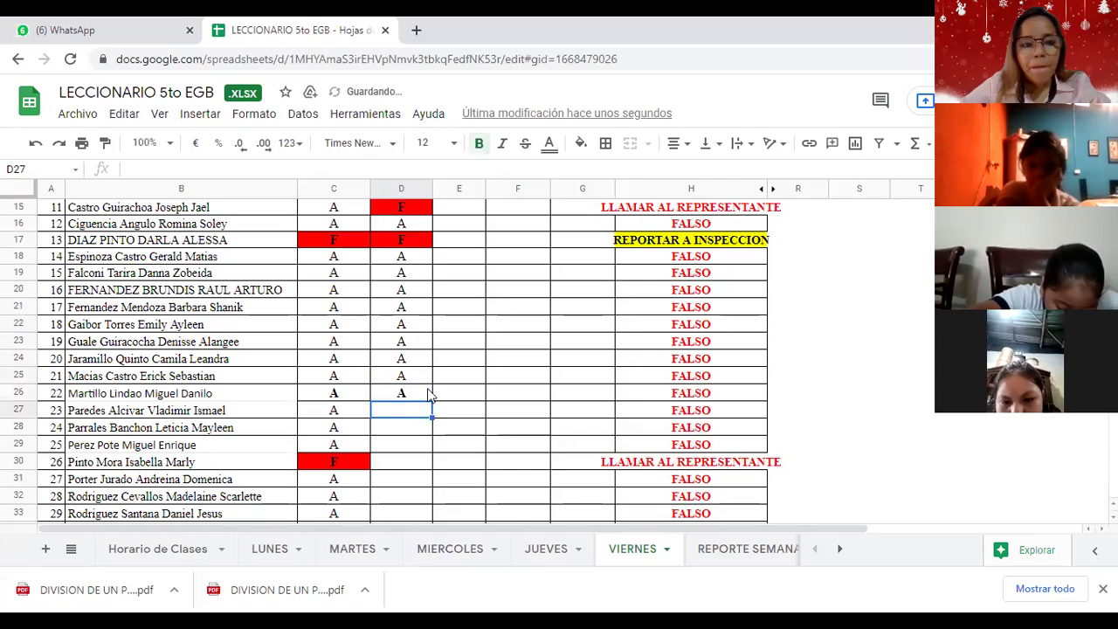
Enter A in the C.NATURALES column for students 23 to 25, cells D27 to D29
scroll(476, 375, down, 3)
scroll(476, 375, down, 1)
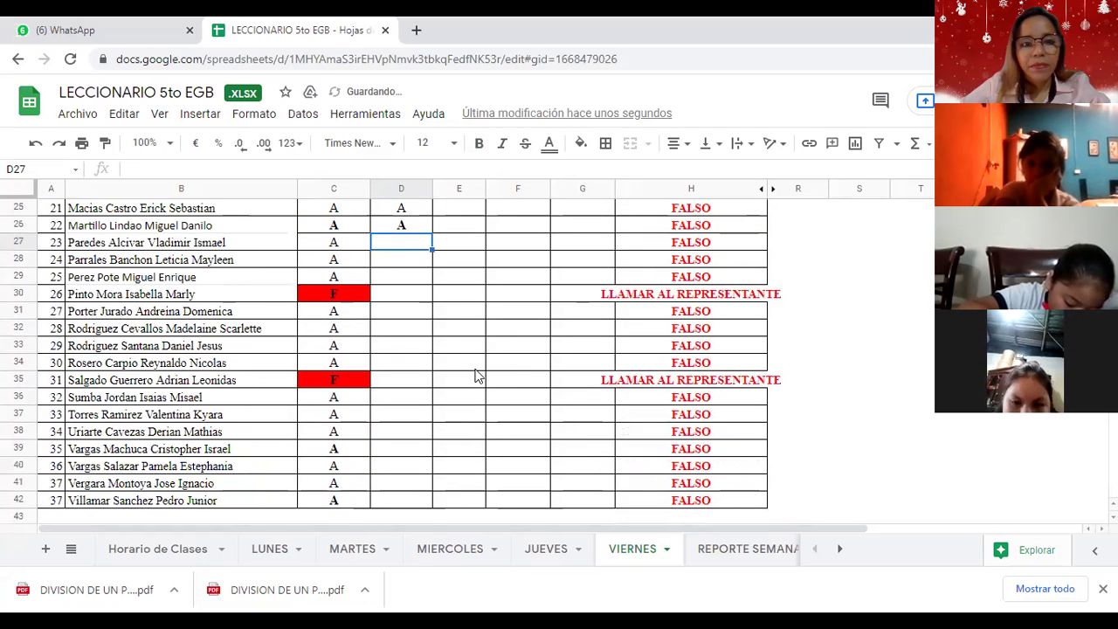
text(A)
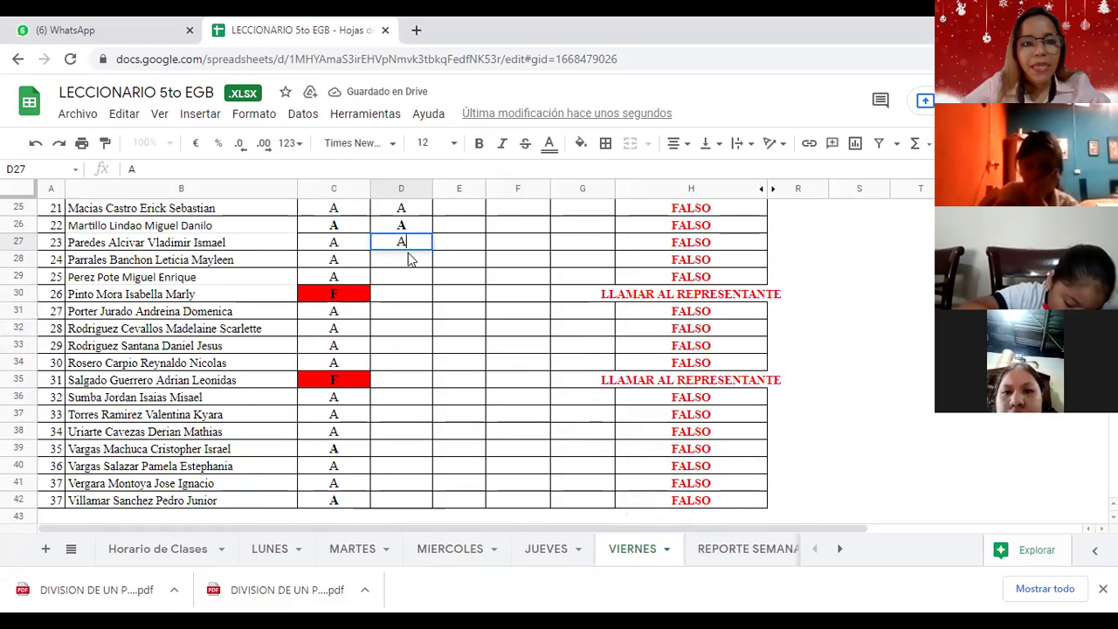
key(Return)
text(A)
click(406, 282)
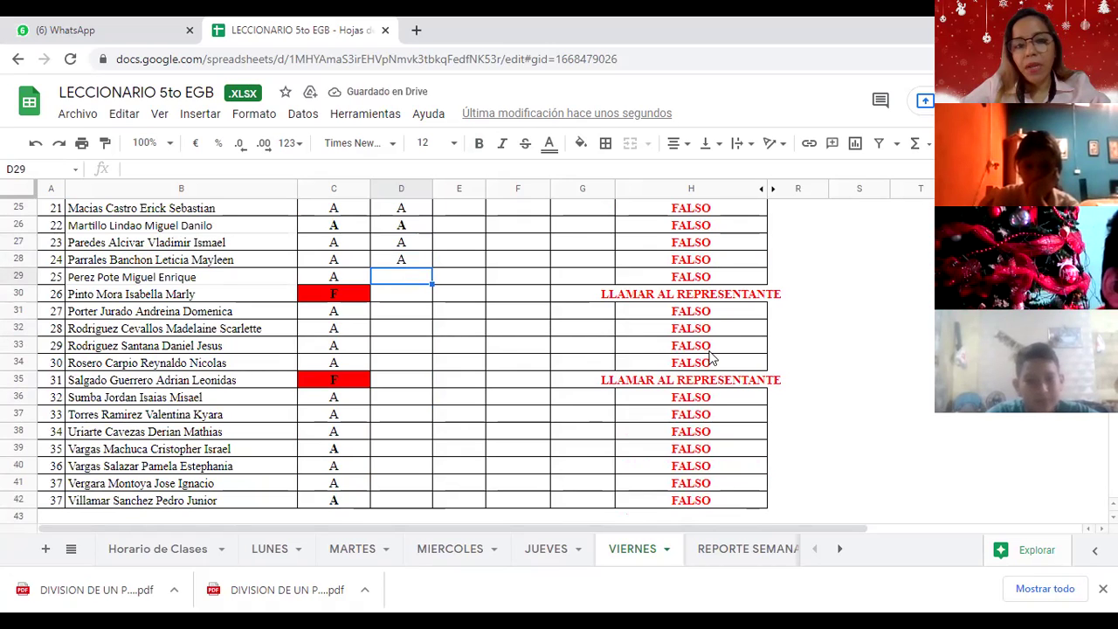
text(A)
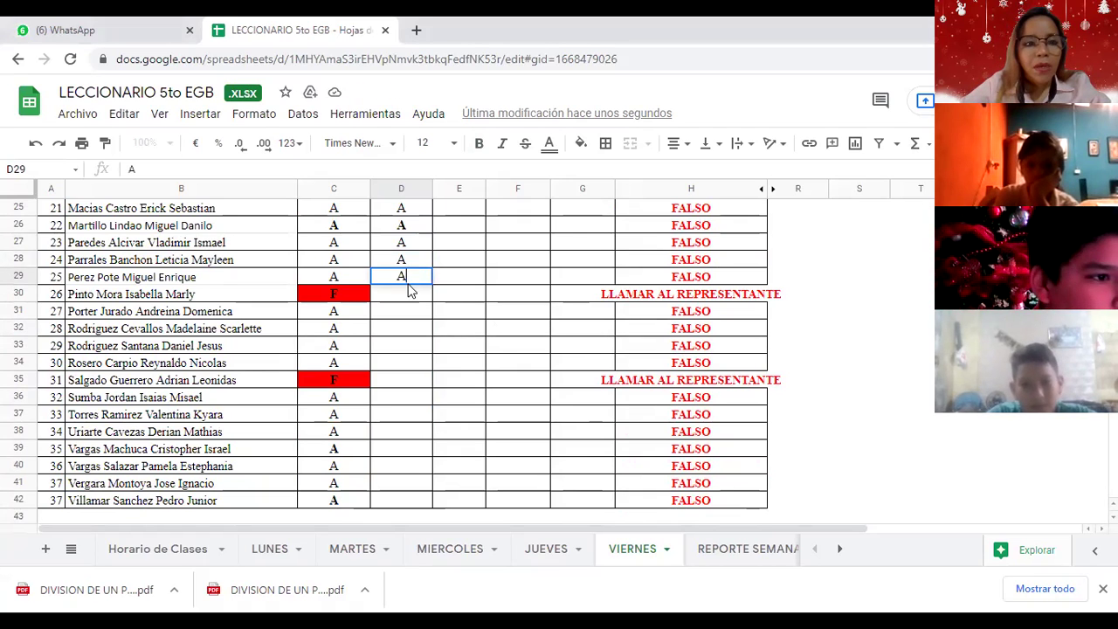
Record AT for student 26 in C.NATURALES cell D30 and replace the F in C30 with AT
click(406, 294)
text(A)
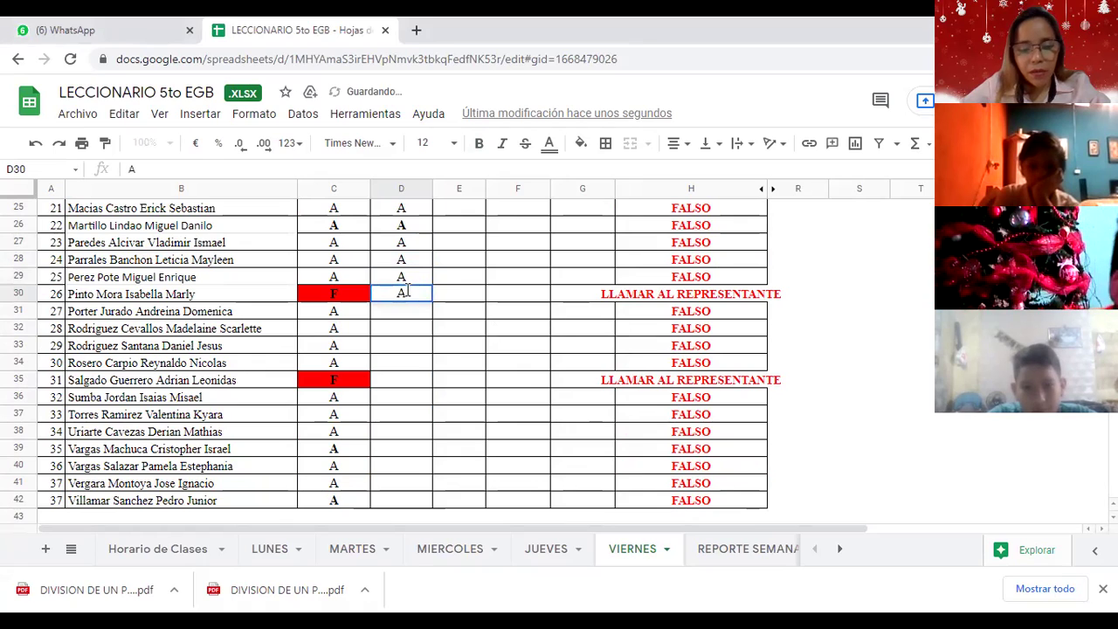
text(T)
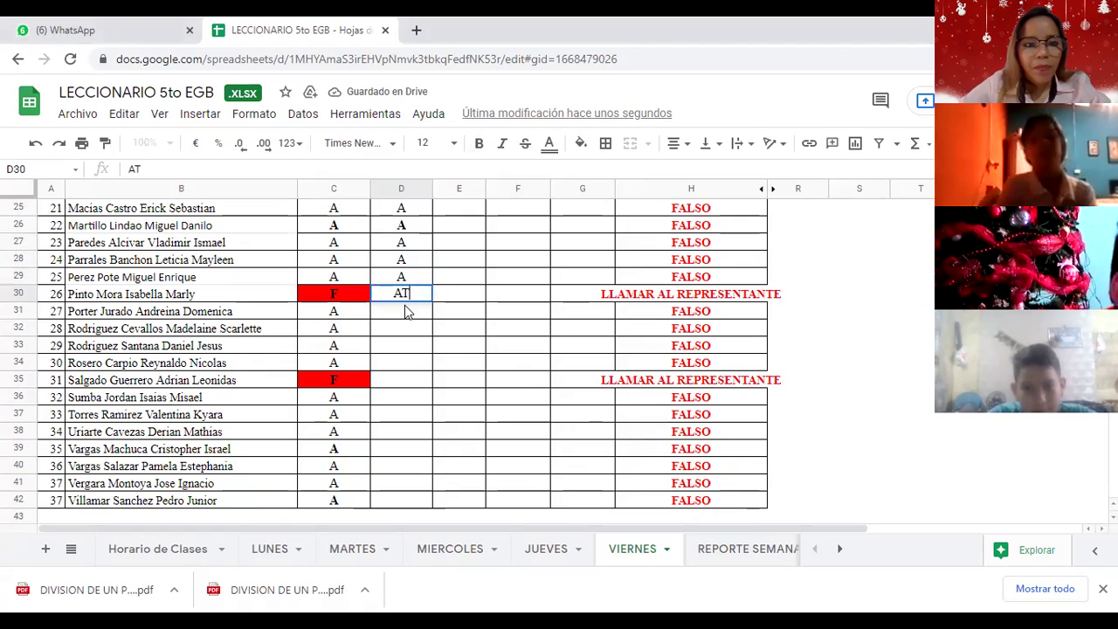
drag(404, 297, 352, 297)
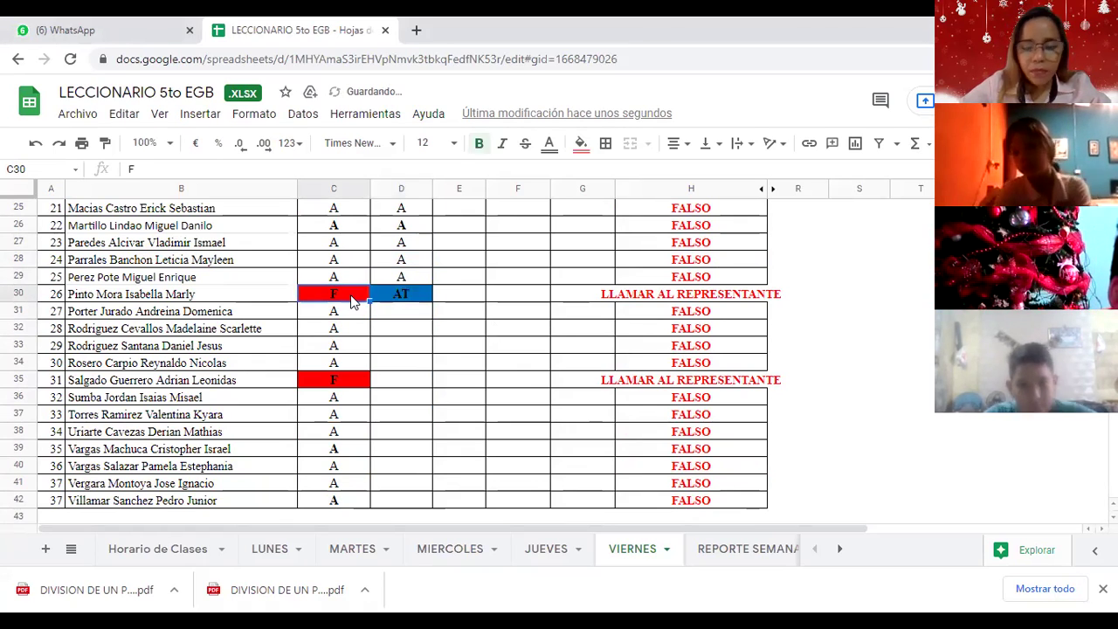
text(AT)
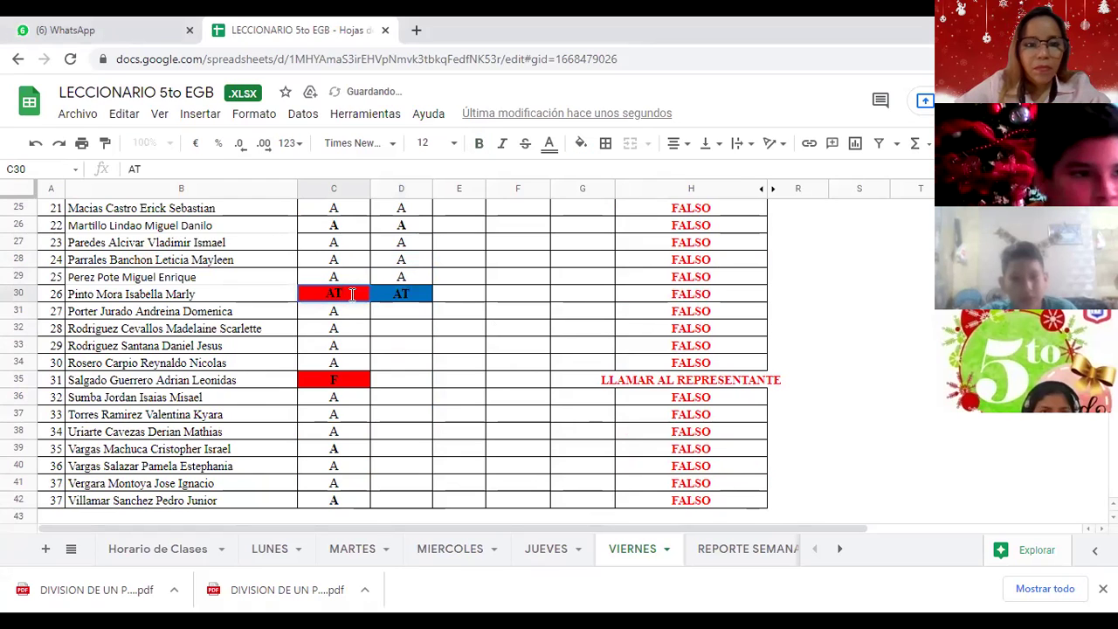
Enter A in the C.NATURALES column for students 27 to 30, cells D31 to D34
click(401, 313)
text(A)
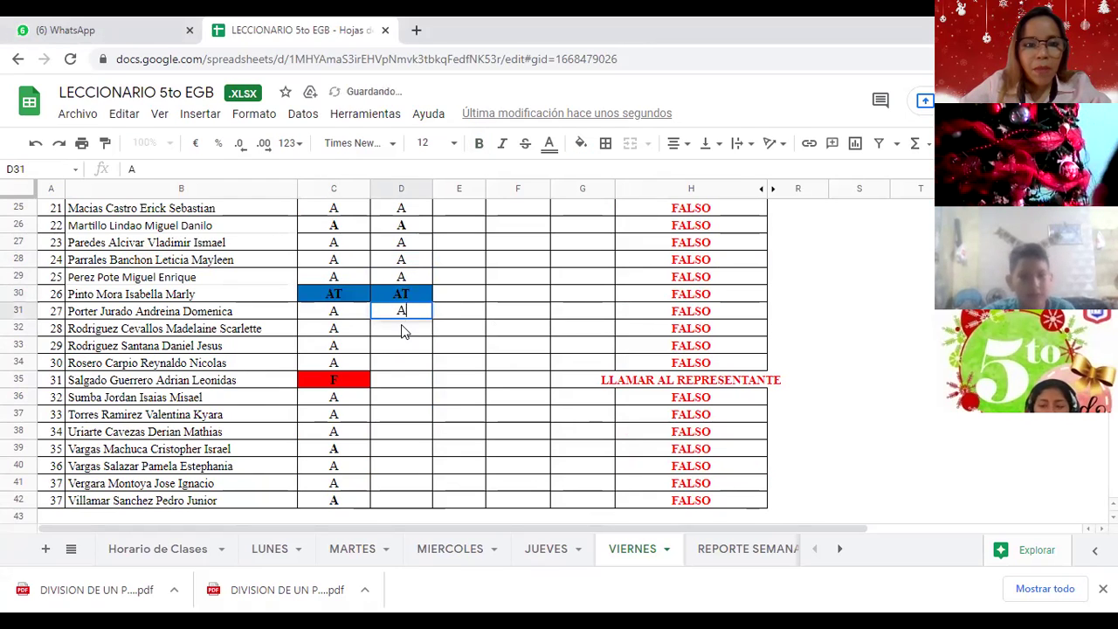
click(403, 329)
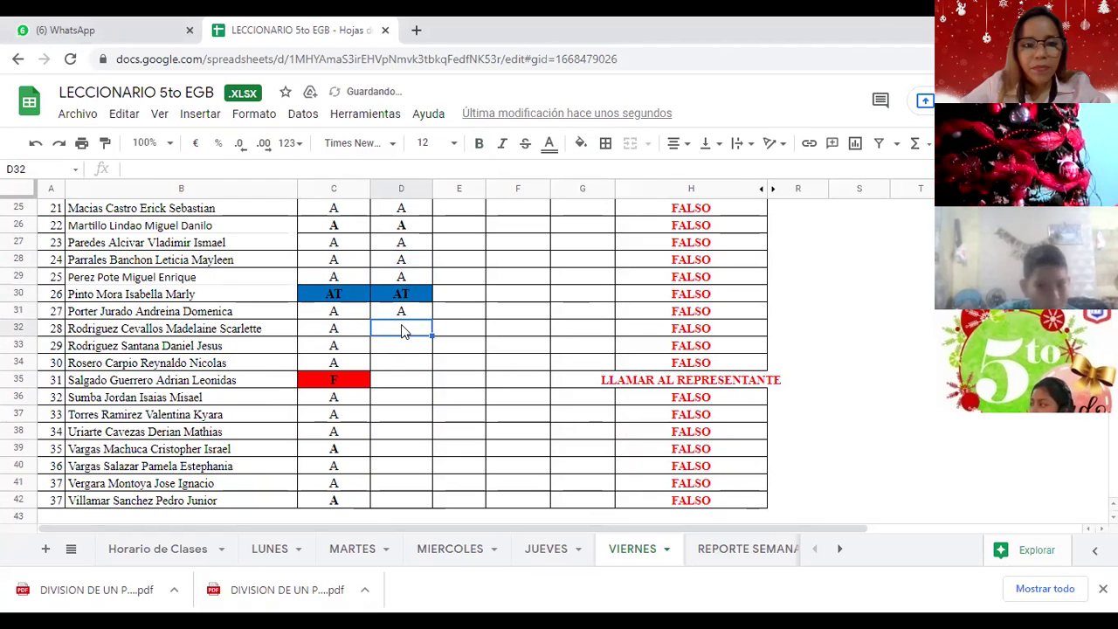
text(A)
click(403, 349)
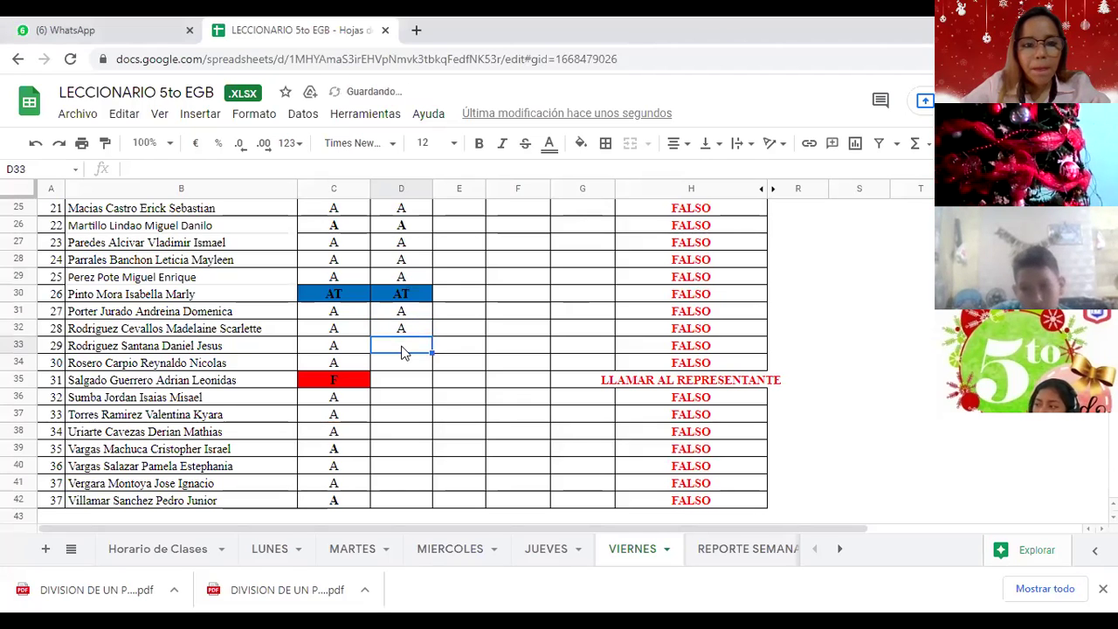
text(A)
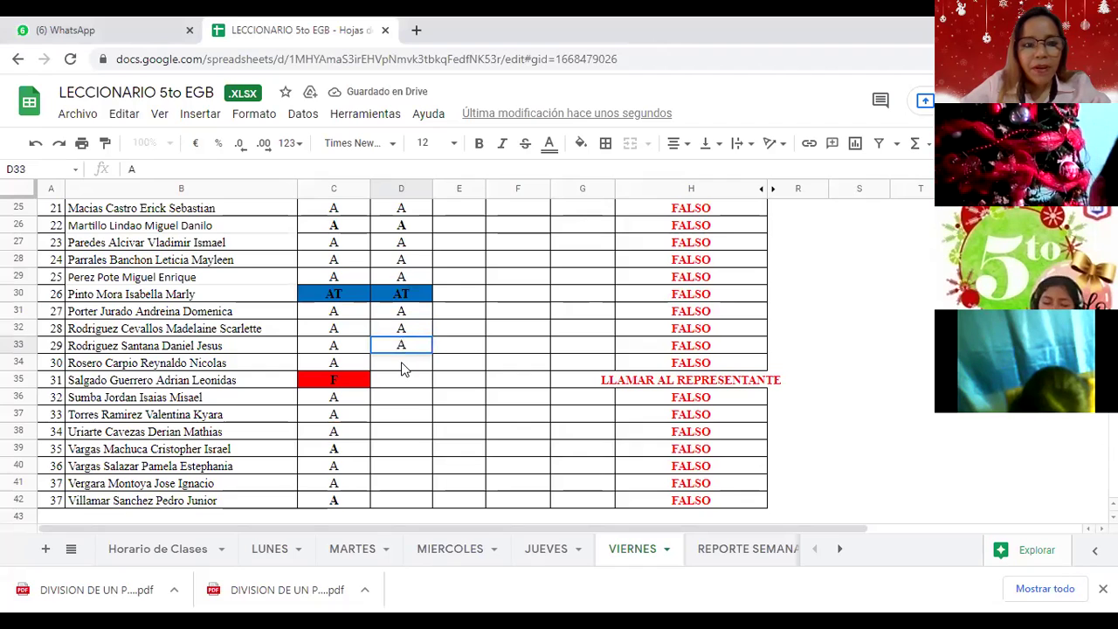
click(403, 368)
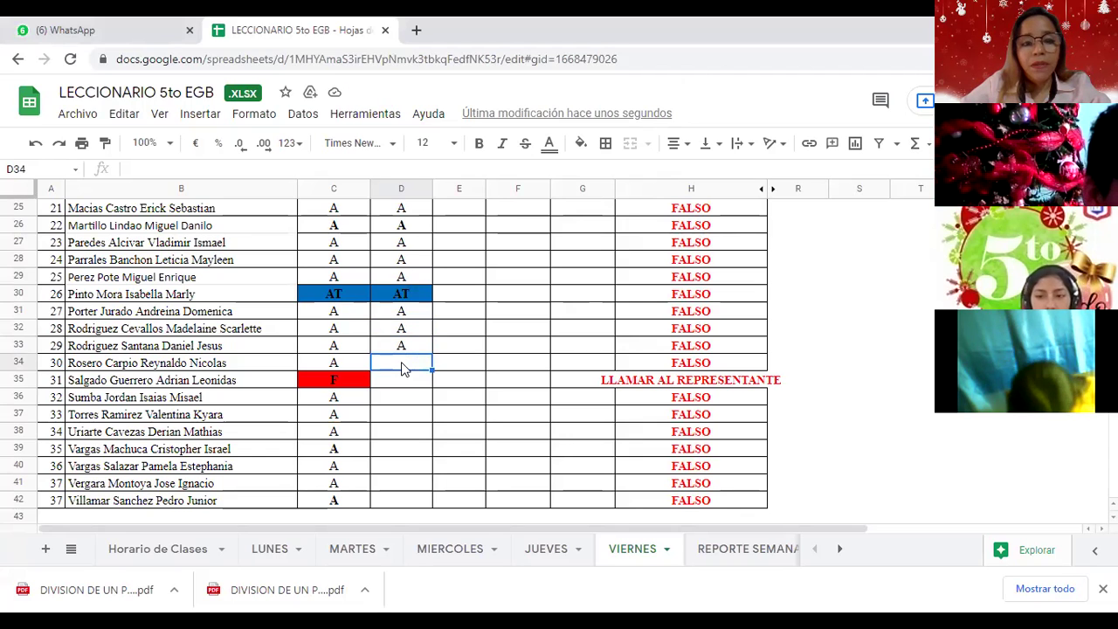
scroll(402, 368, down, 1)
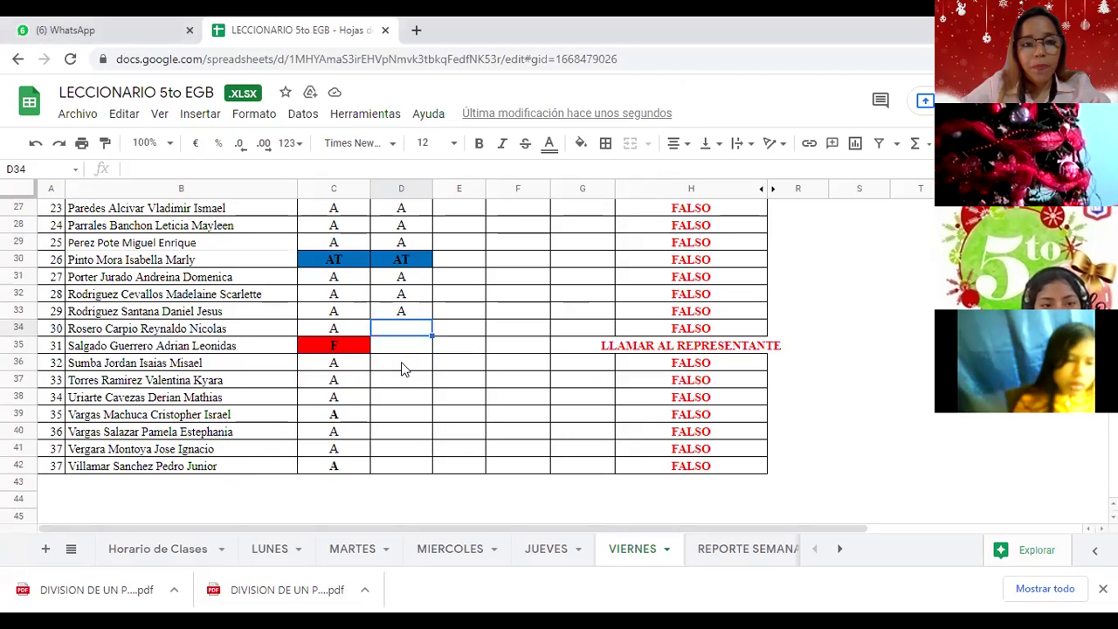
scroll(402, 369, down, 3)
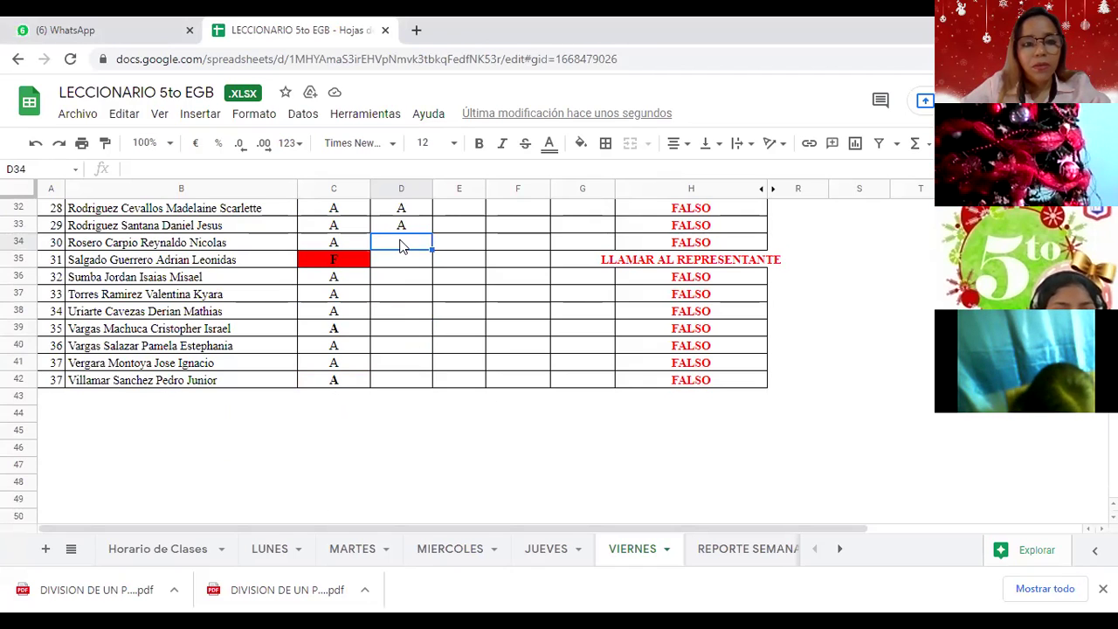
text(A)
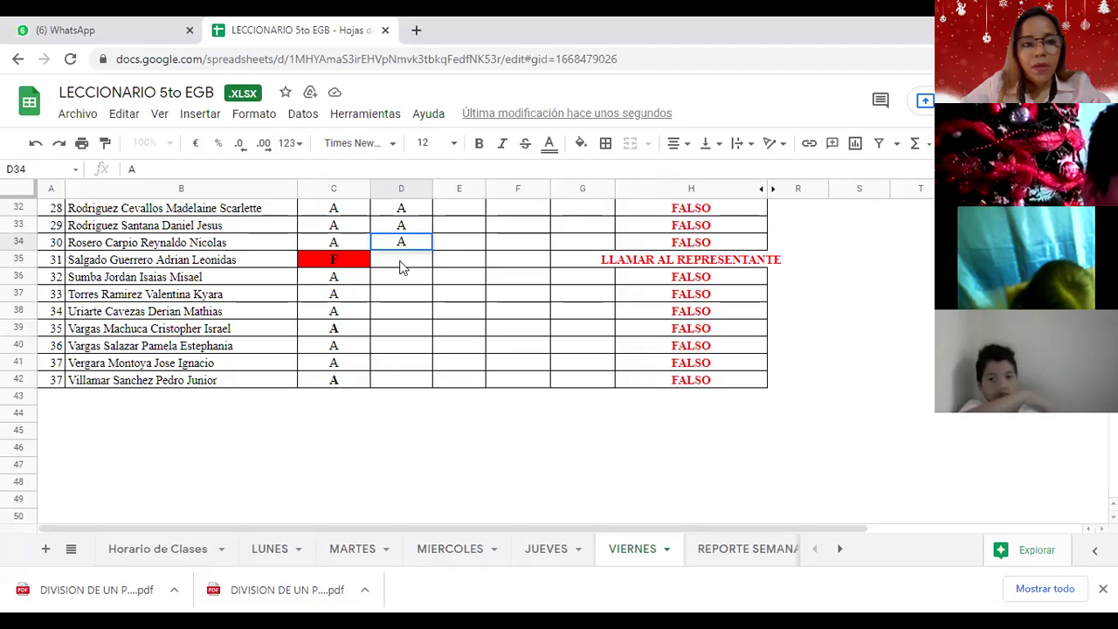
For student 31, replace the F in C35 with AT and enter A for C.NATURALES in D35
click(401, 258)
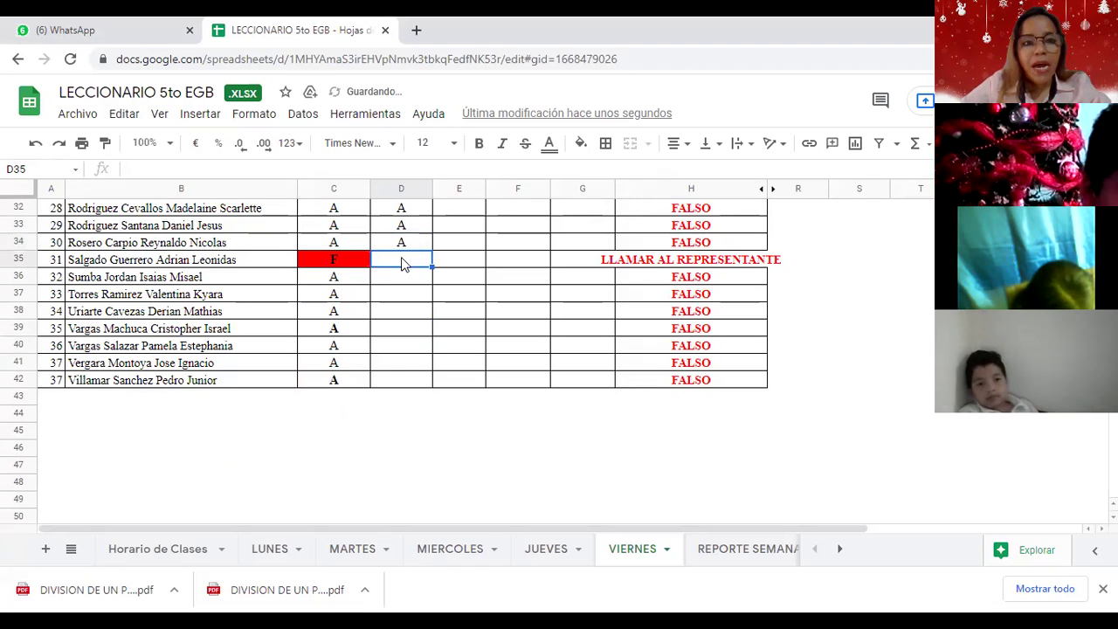
click(346, 261)
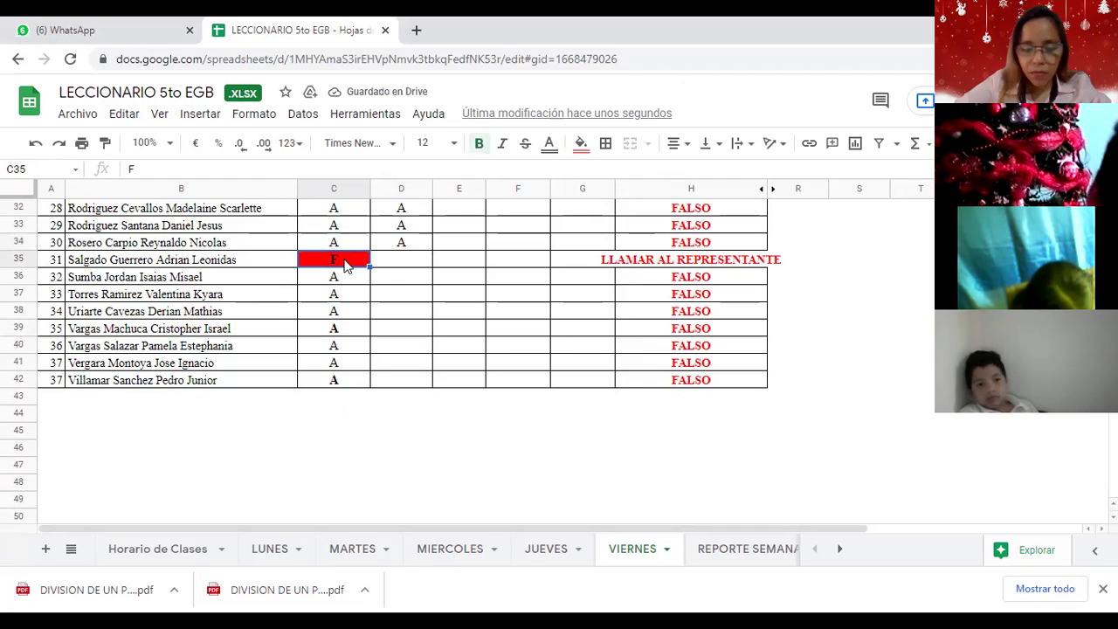
key(Delete)
text(A)
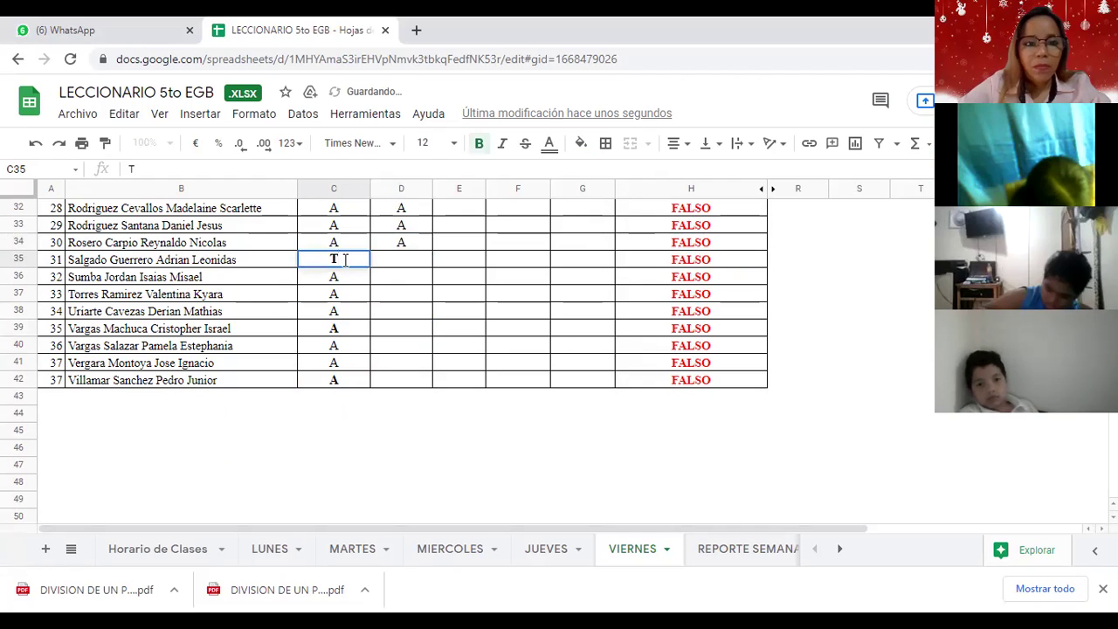
text(T)
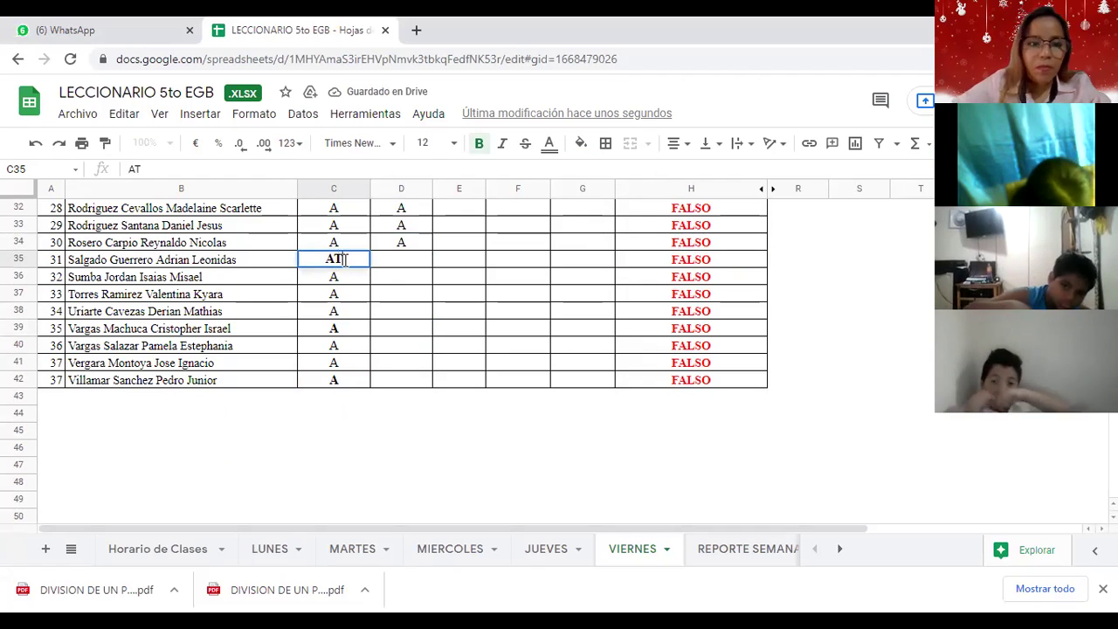
click(401, 259)
text(A)
key(Return)
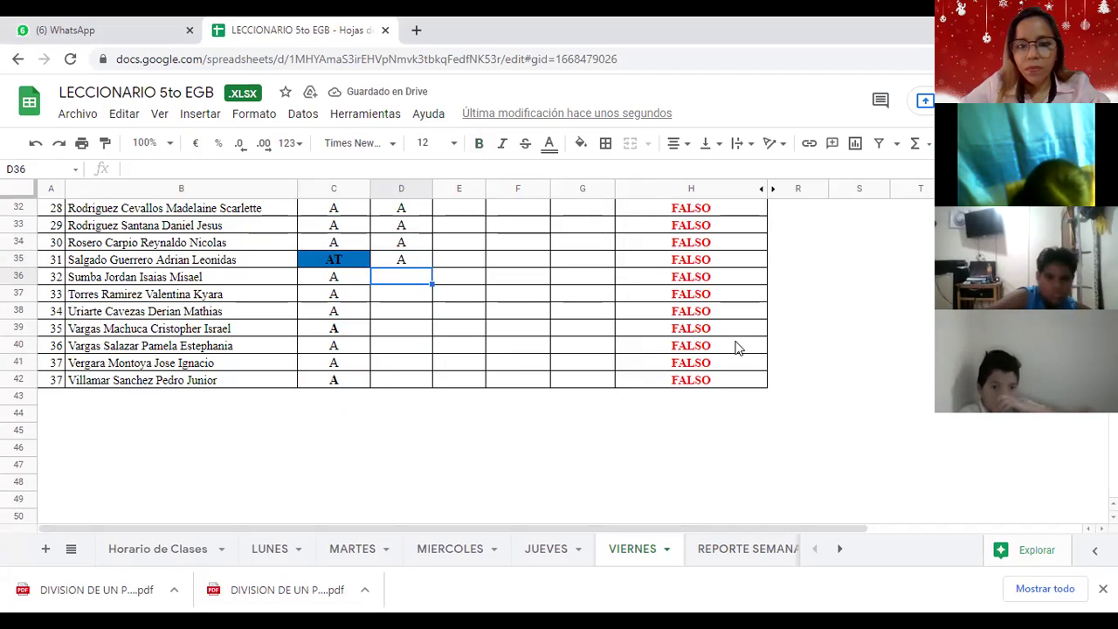
Record C.NATURALES attendance for students 32 to 34: A in D36, A in D37 and F in D38
text(A)
key(Return)
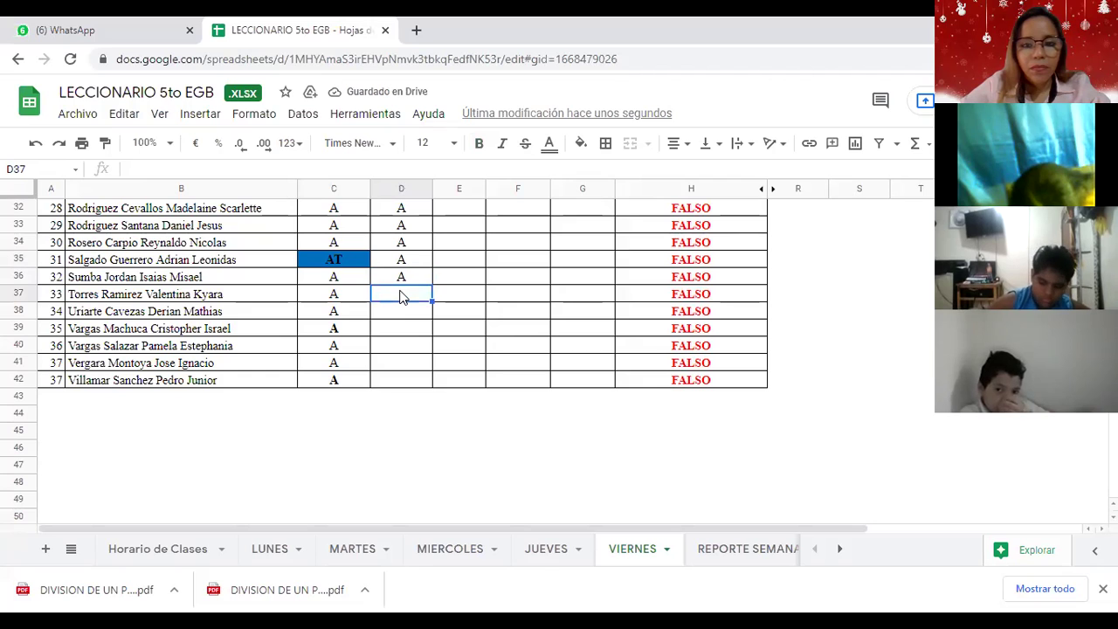
text(A)
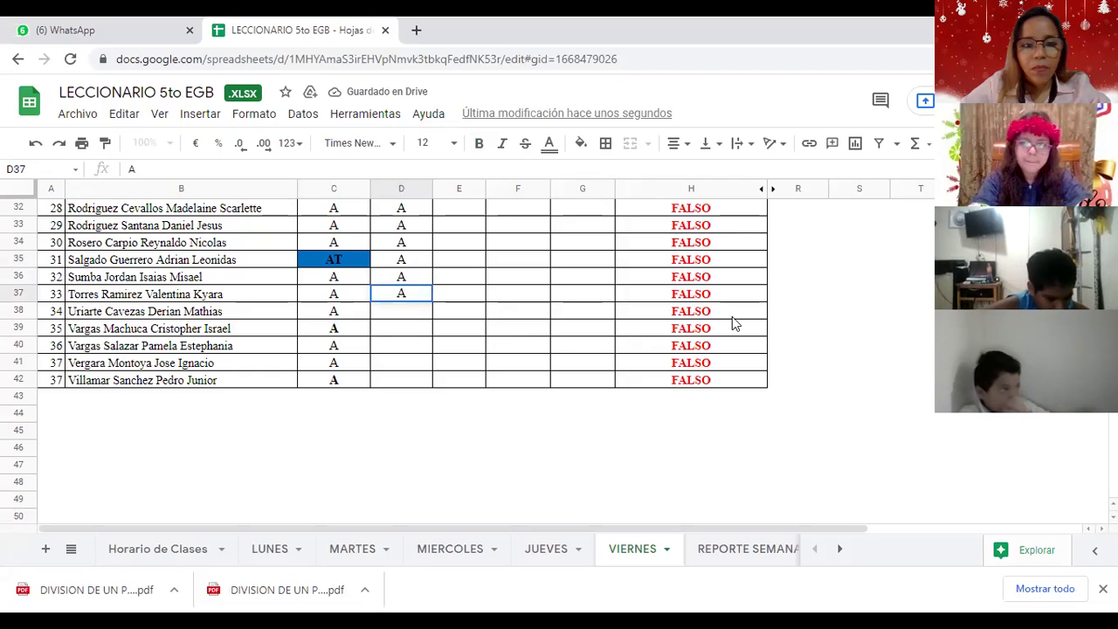
click(413, 312)
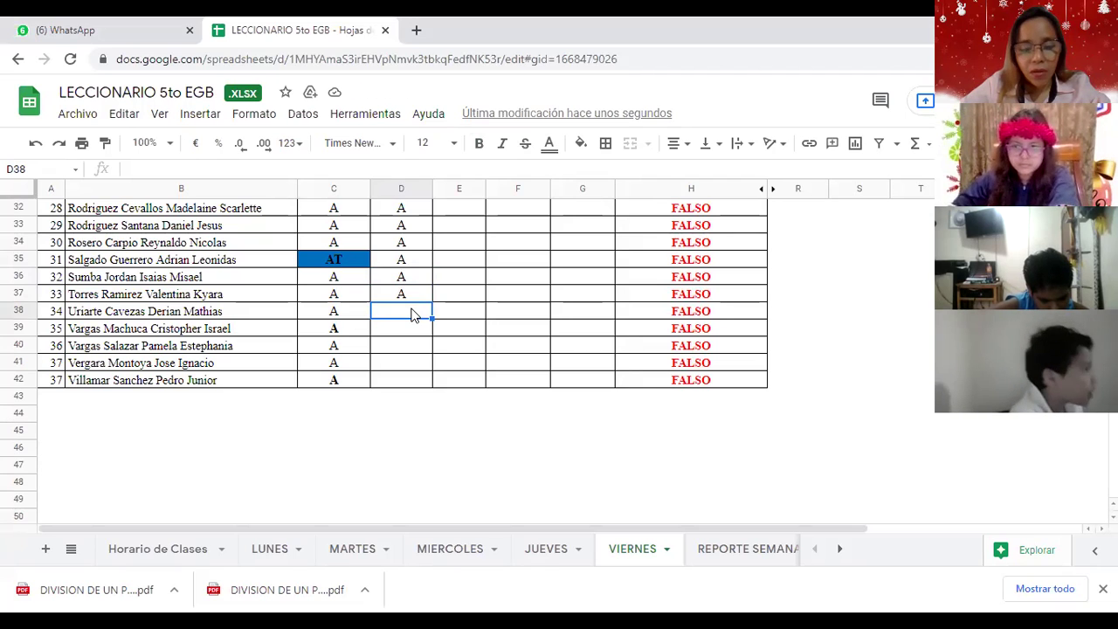
text(F)
key(Return)
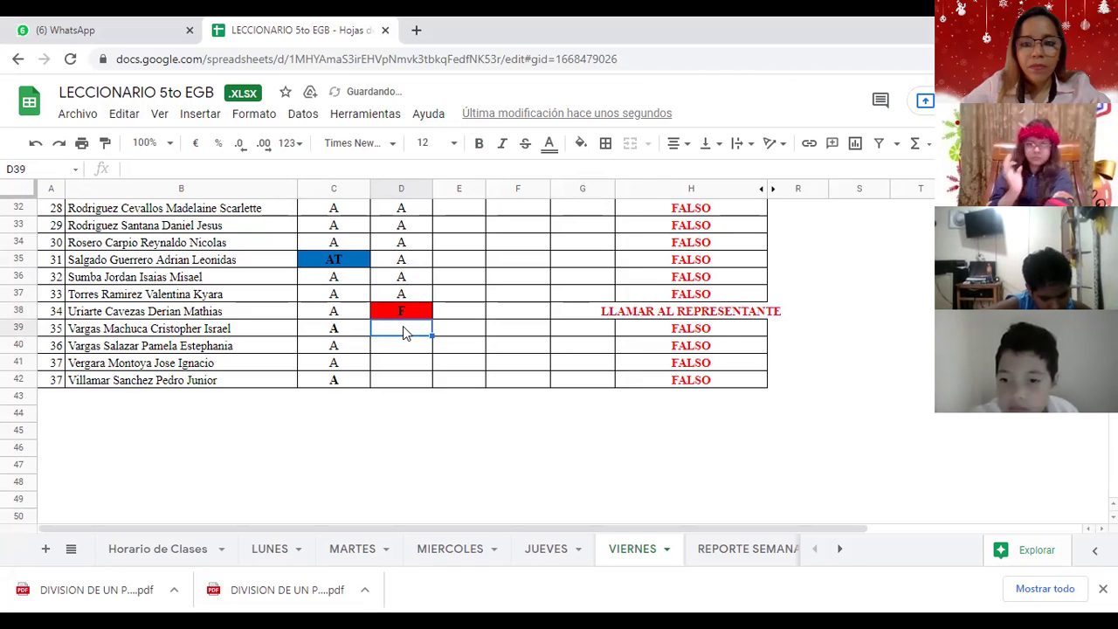
Enter A in the C.NATURALES column for the last four students, cells D39 to D42
text(F)
key(BackSpace)
text(A)
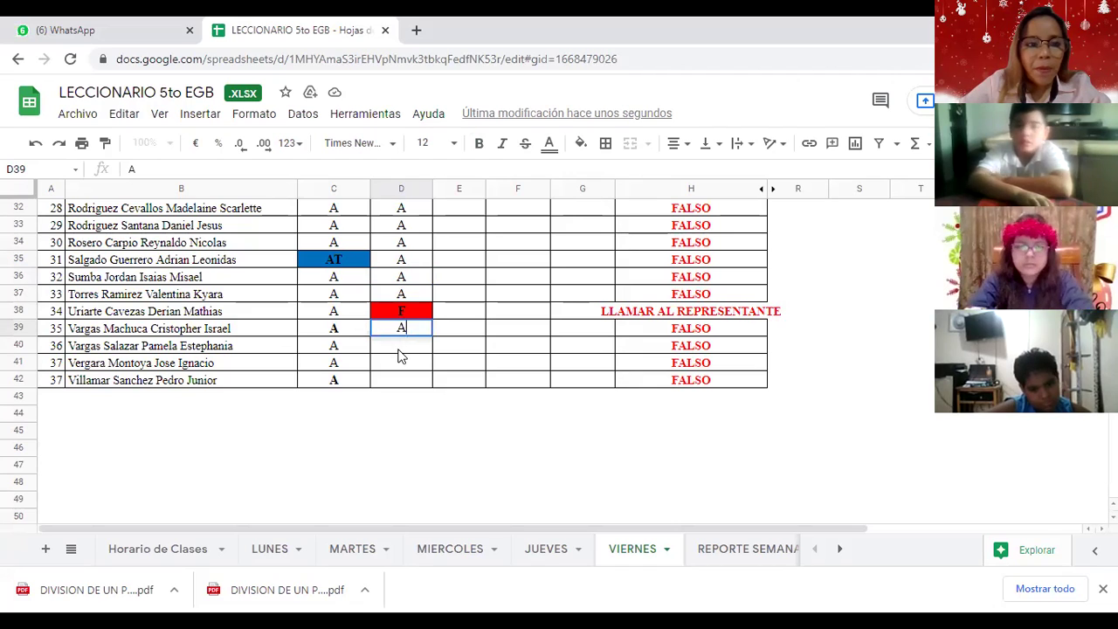
key(Return)
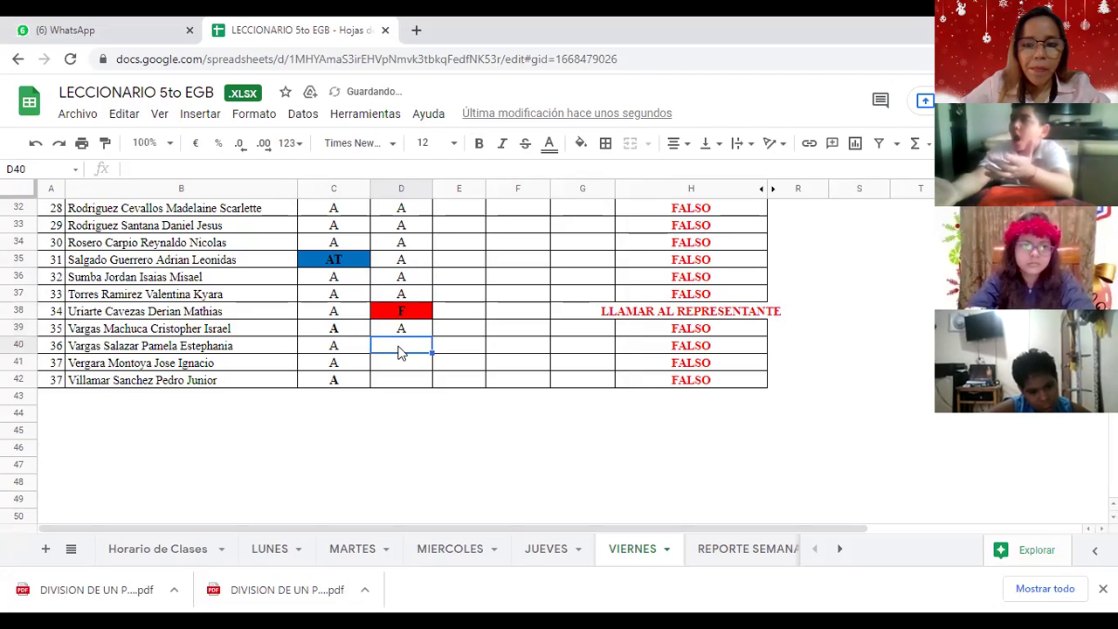
text(A)
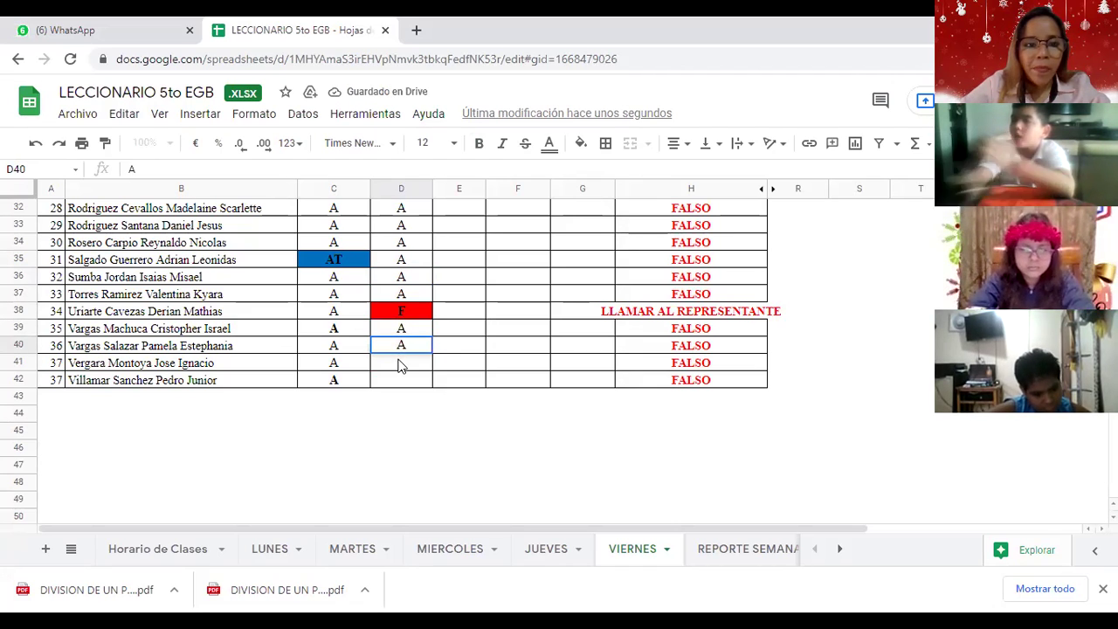
key(Return)
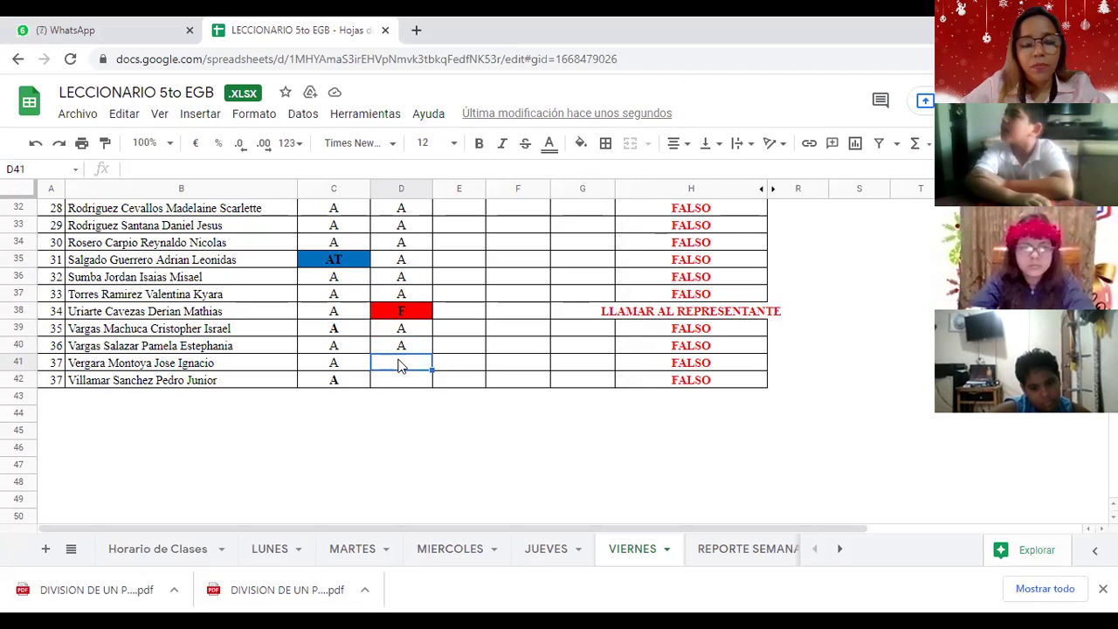
text(A)
key(Return)
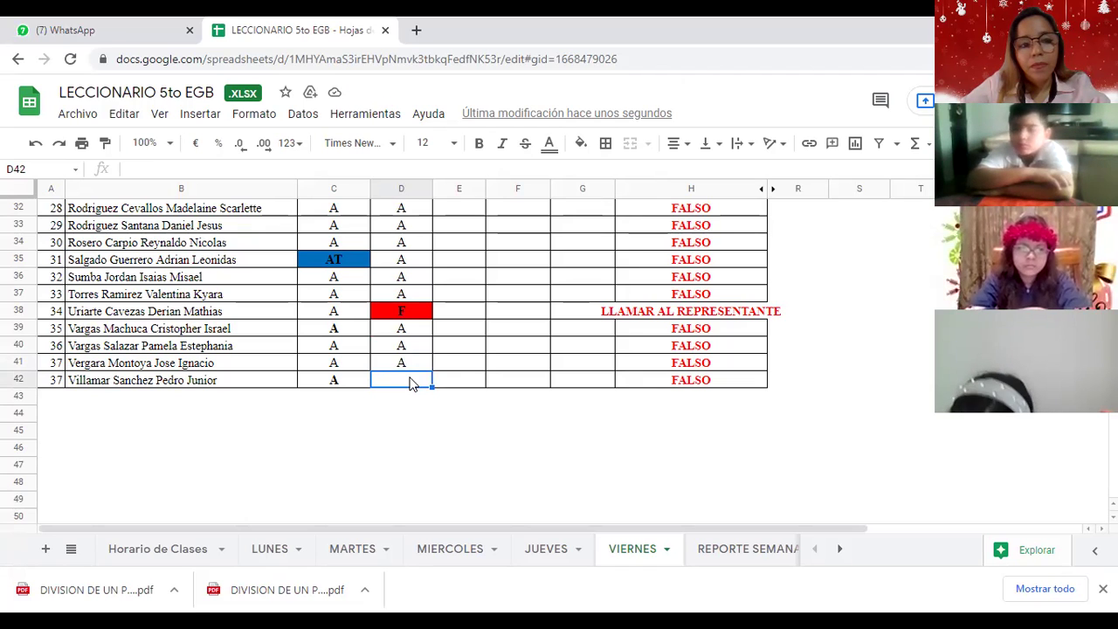
text(A)
click(459, 384)
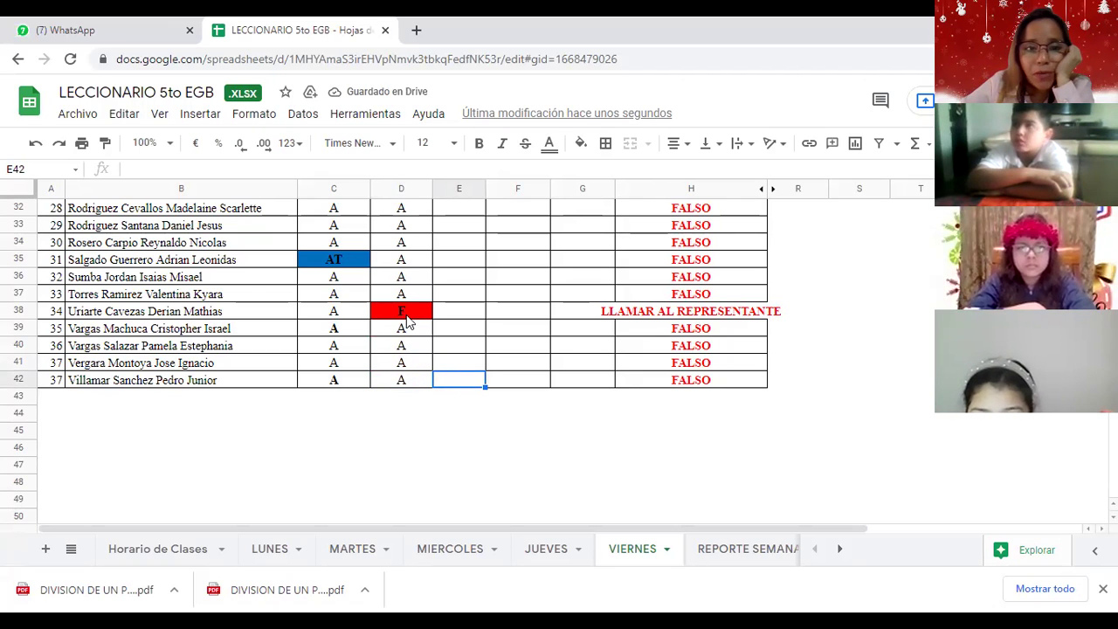
Replace the F for student 11 in C.NATURALES cell D15 with AT
scroll(402, 325, up, 4)
scroll(406, 322, up, 3)
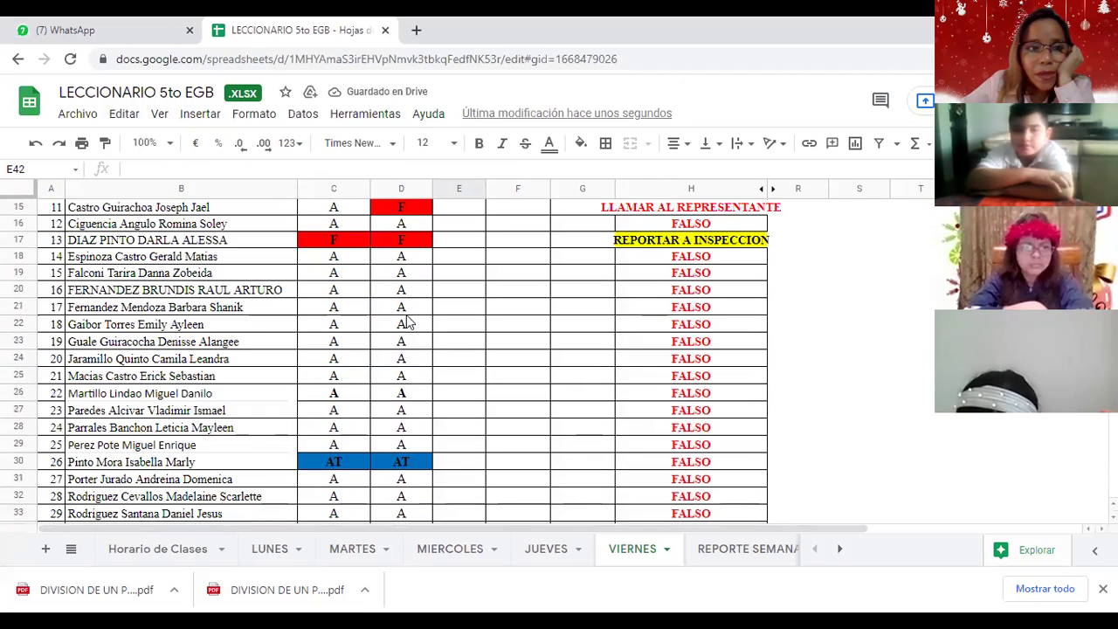
scroll(407, 258, up, 1)
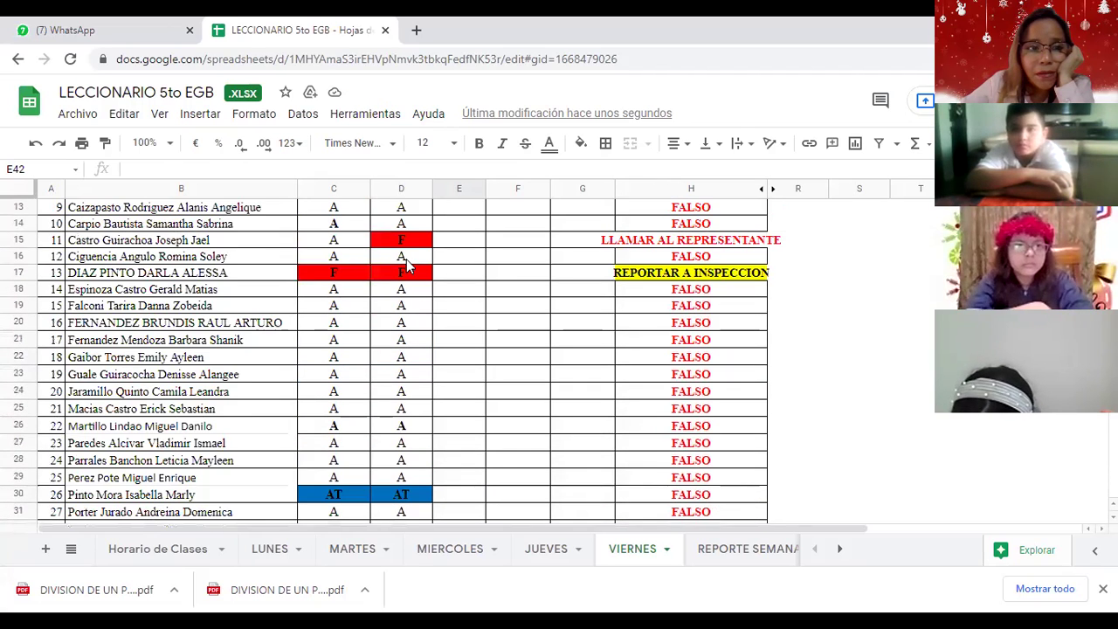
click(411, 244)
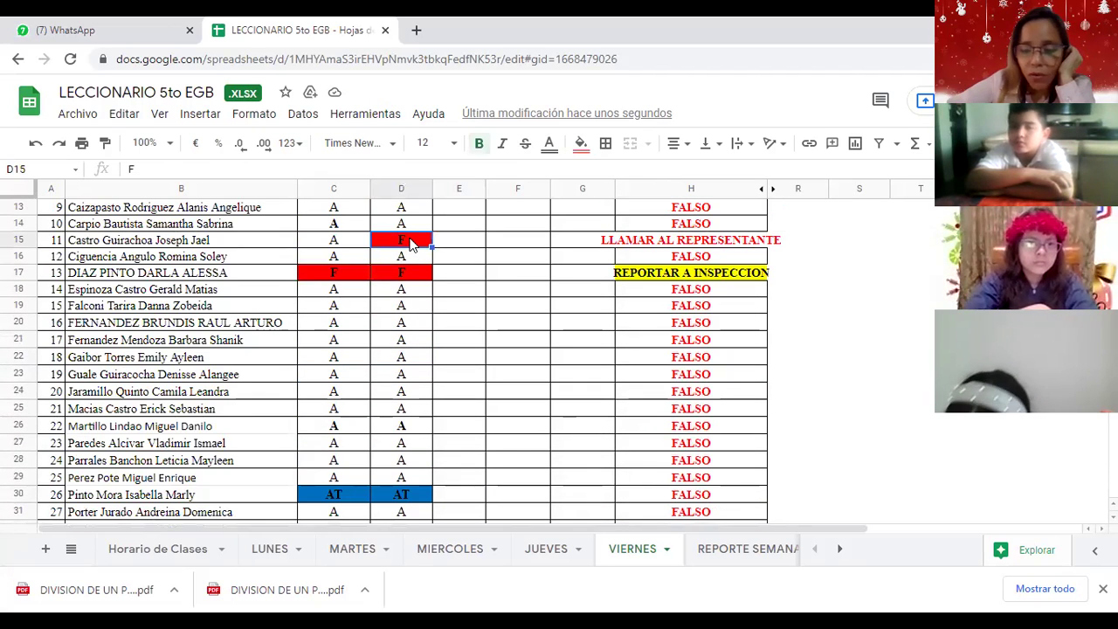
text(A)
key(Return)
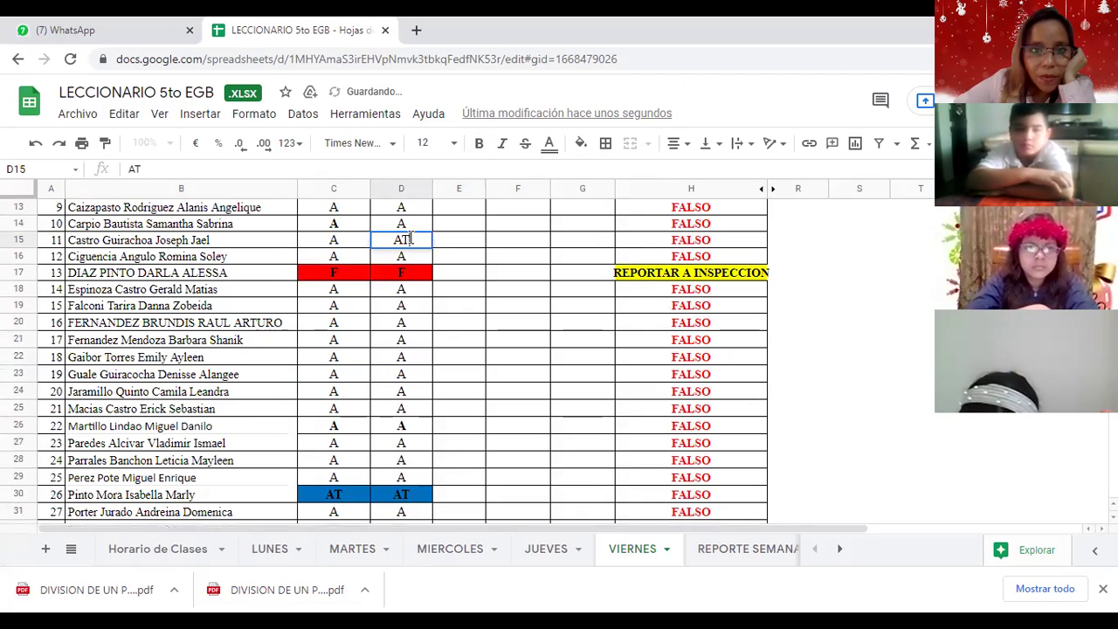
click(443, 237)
scroll(442, 236, up, 4)
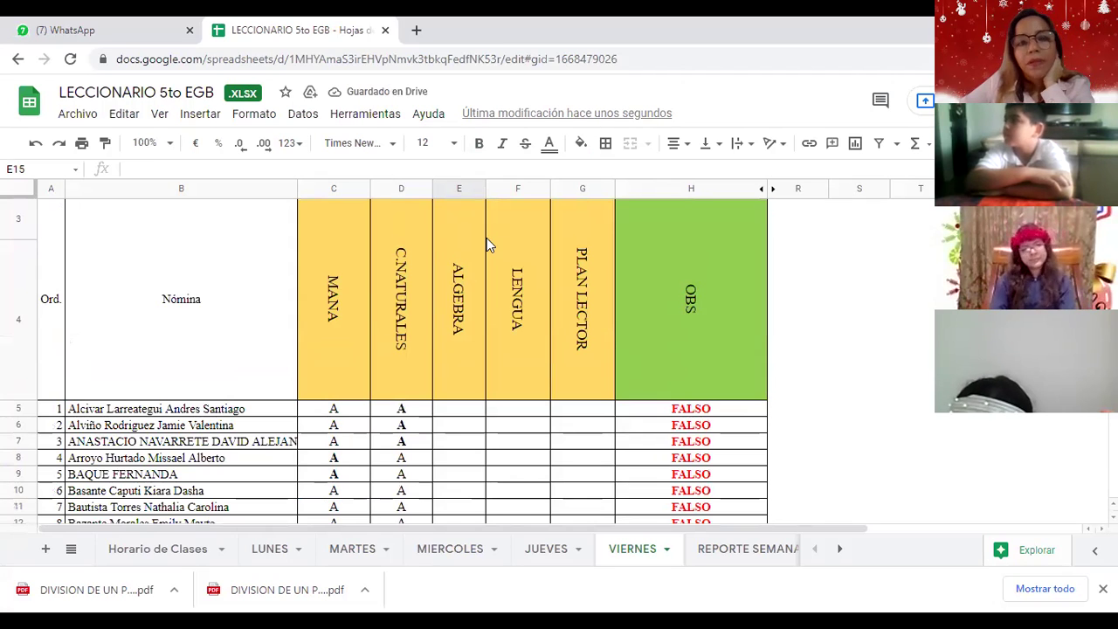
scroll(496, 284, down, 10)
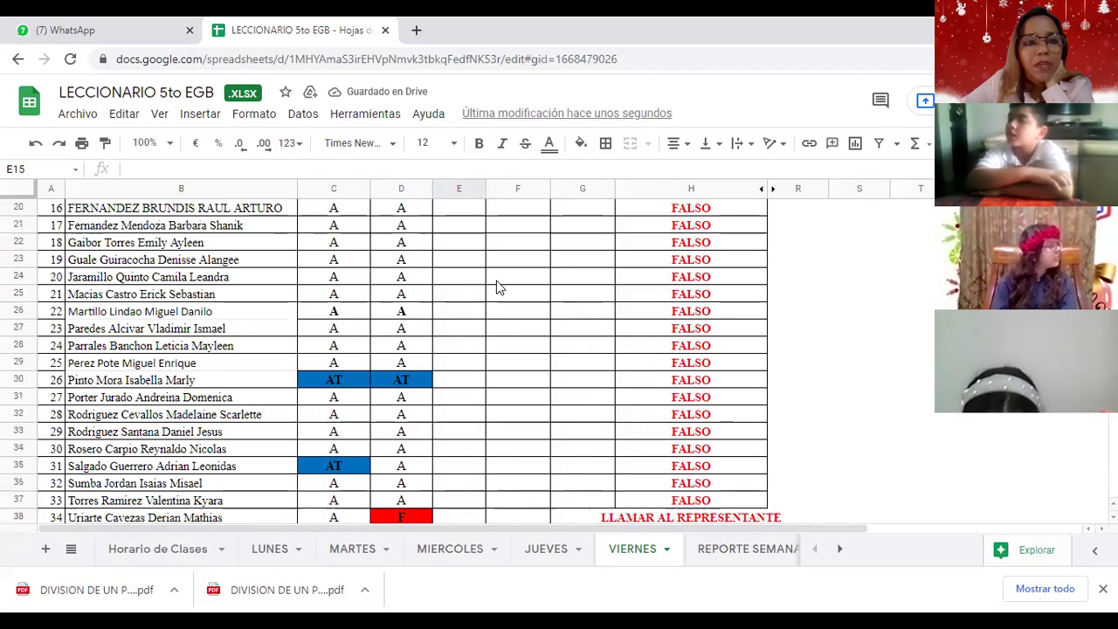